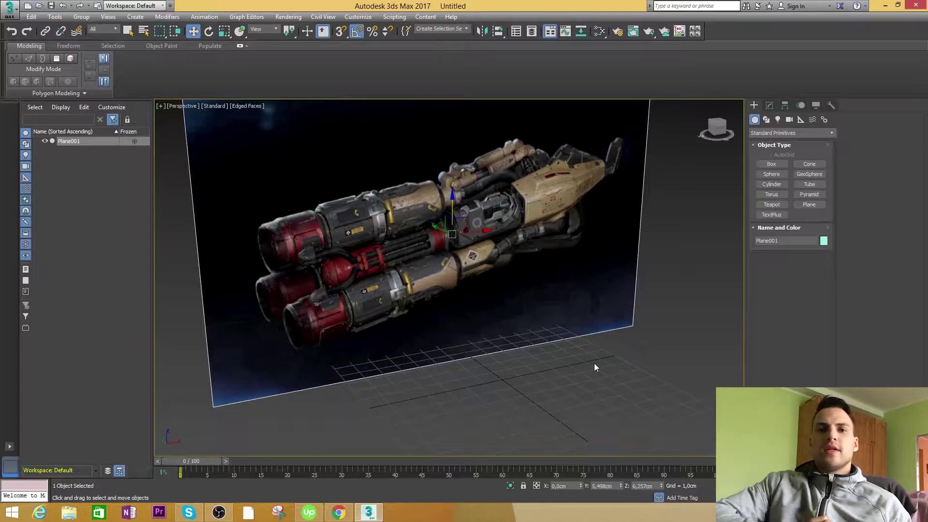
pyautogui.keyDown('alt'); pyautogui.moveTo(470, 306); pyautogui.dragTo(449, 313, button='middle'); pyautogui.keyUp('alt')
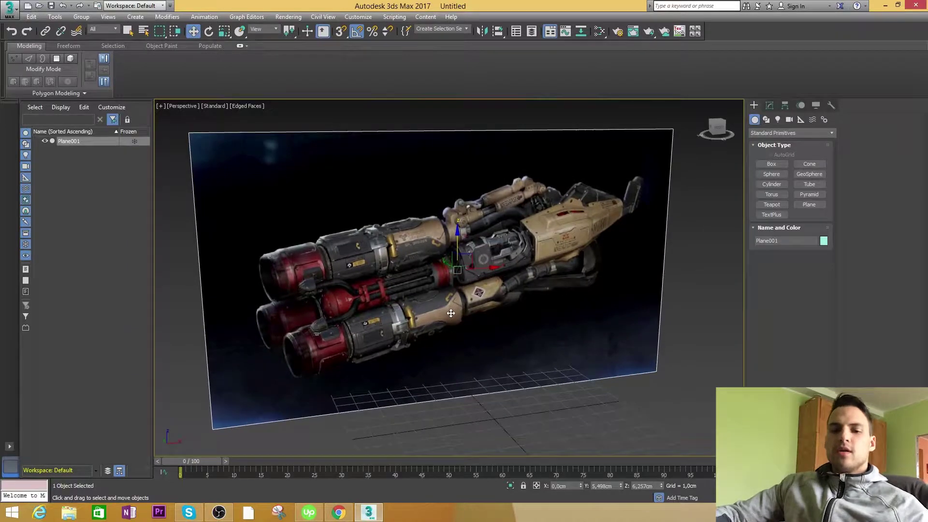
pyautogui.press('g')
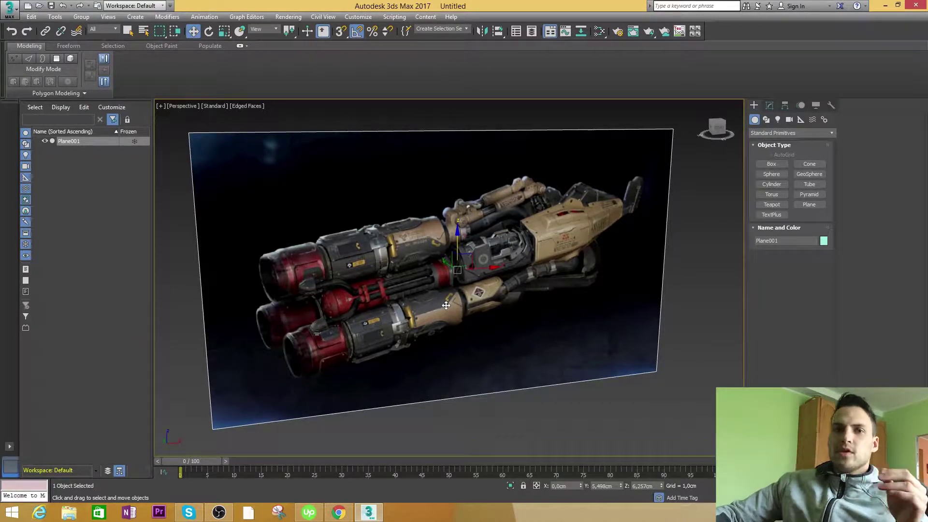
pyautogui.press('g')
pyautogui.scroll(-5, 462, 297)
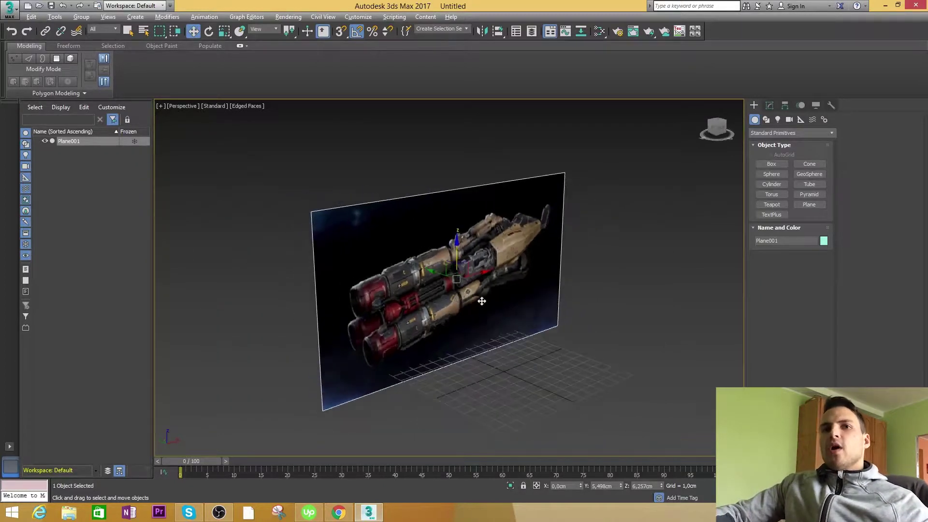
pyautogui.keyDown('alt'); pyautogui.moveTo(476, 304); pyautogui.dragTo(451, 299, button='middle'); pyautogui.keyUp('alt')
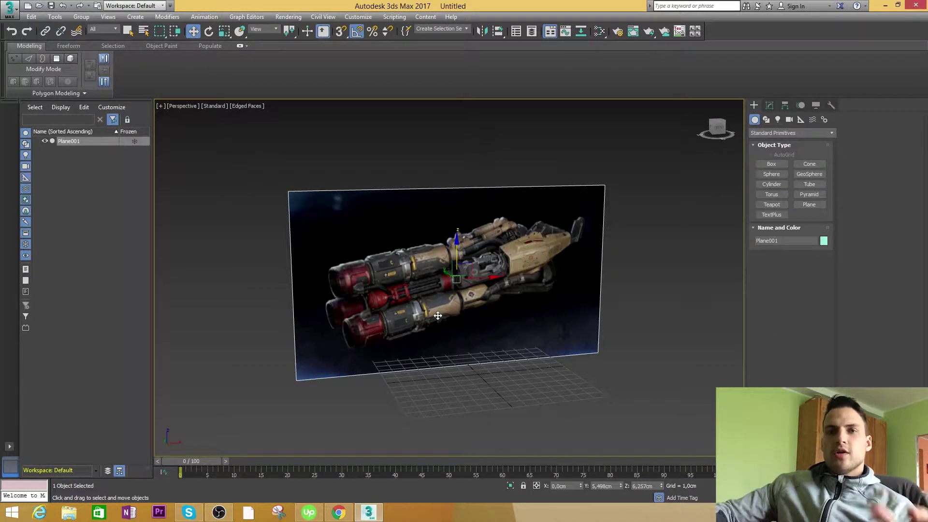
# - Draw a cylinder over the upper nozzle in the Front view, about 1.56 cm in radius and 3.6 cm high
pyautogui.click(771, 184)
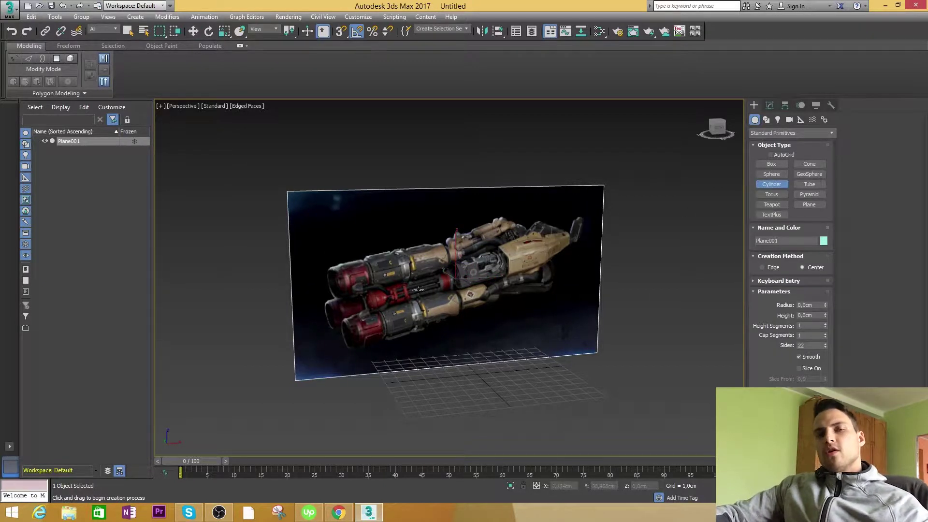
pyautogui.scroll(5, 391, 272)
pyautogui.keyDown('alt'); pyautogui.moveTo(458, 262); pyautogui.dragTo(412, 241, button='middle'); pyautogui.keyUp('alt')
pyautogui.hotkey('alt', 'w')
pyautogui.moveTo(561, 152); pyautogui.dragTo(554, 184, button='middle')
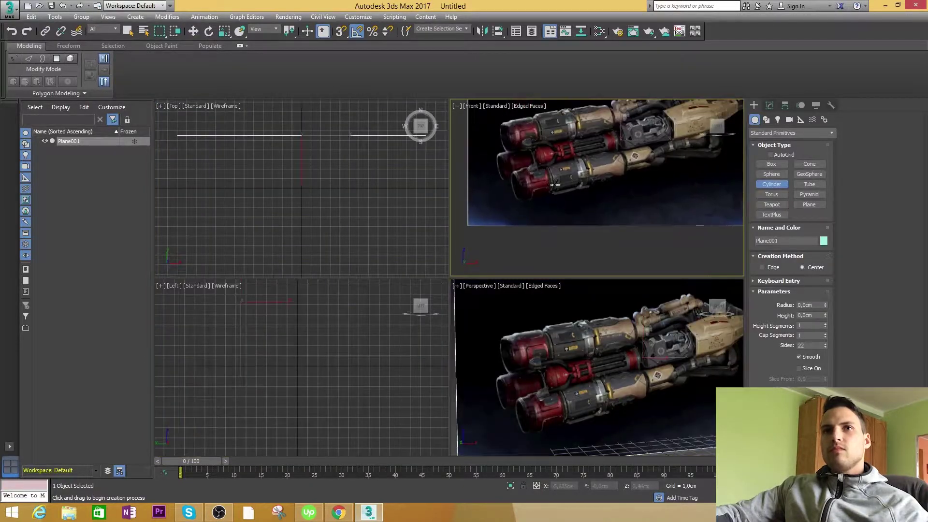
pyautogui.hotkey('alt', 'w')
pyautogui.moveTo(330, 244); pyautogui.dragTo(359, 266)
pyautogui.click(342, 219)
pyautogui.rightClick(343, 219)
# - Rotate the cylinder 90 degrees so it lies horizontally along the booster, and move it along X over the upper nozzle
pyautogui.press('e')
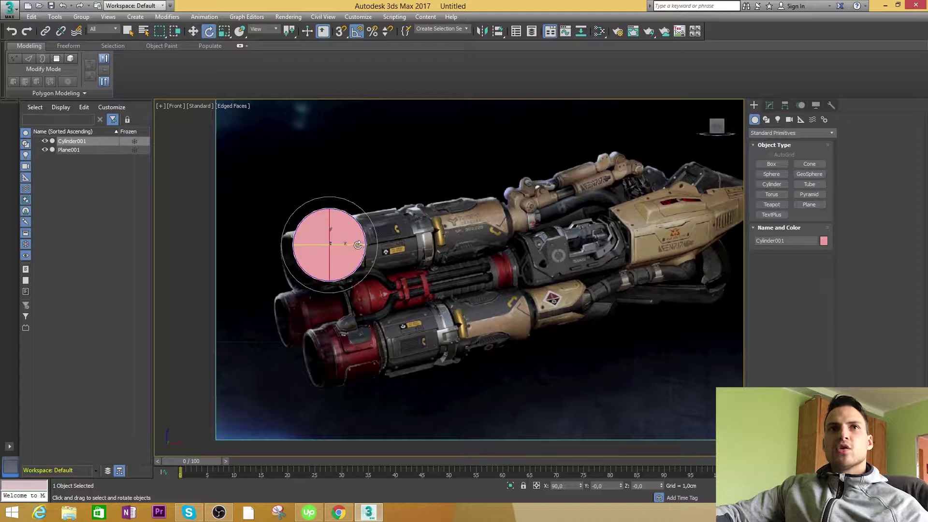
pyautogui.moveTo(354, 243); pyautogui.dragTo(310, 250)
pyautogui.press('w')
pyautogui.moveTo(373, 248); pyautogui.dragTo(422, 249)
pyautogui.hotkey('alt', 'w')
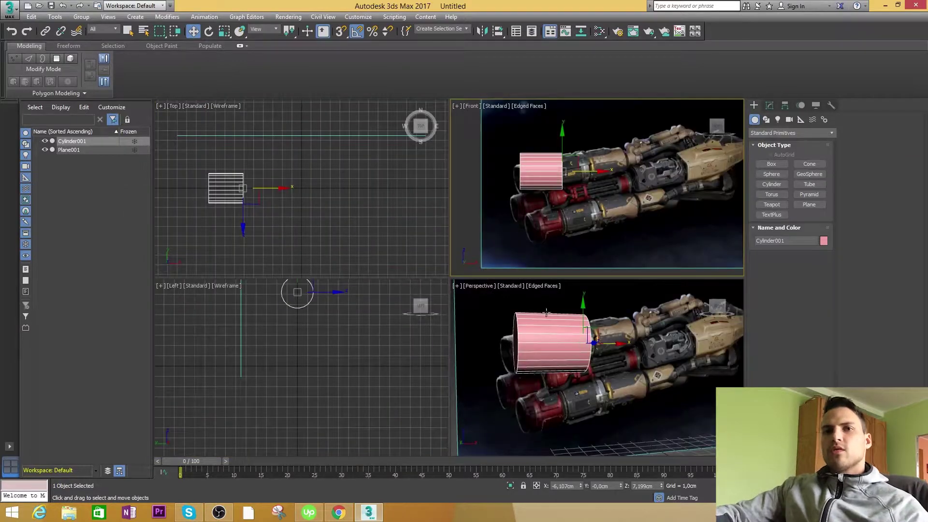
pyautogui.click(577, 324)
pyautogui.hotkey('alt', 'w')
pyautogui.scroll(-6, 476, 318)
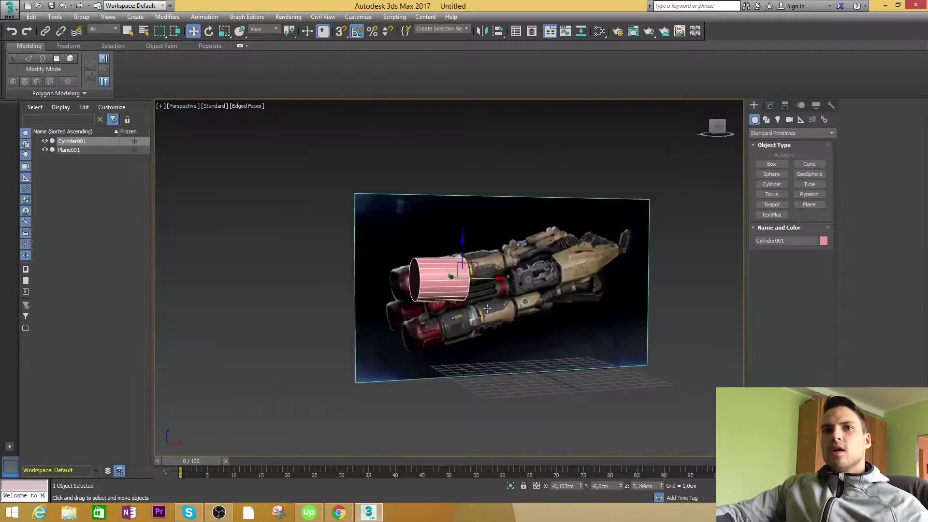
# - Convert the cylinder to an Editable Poly
pyautogui.click(769, 105)
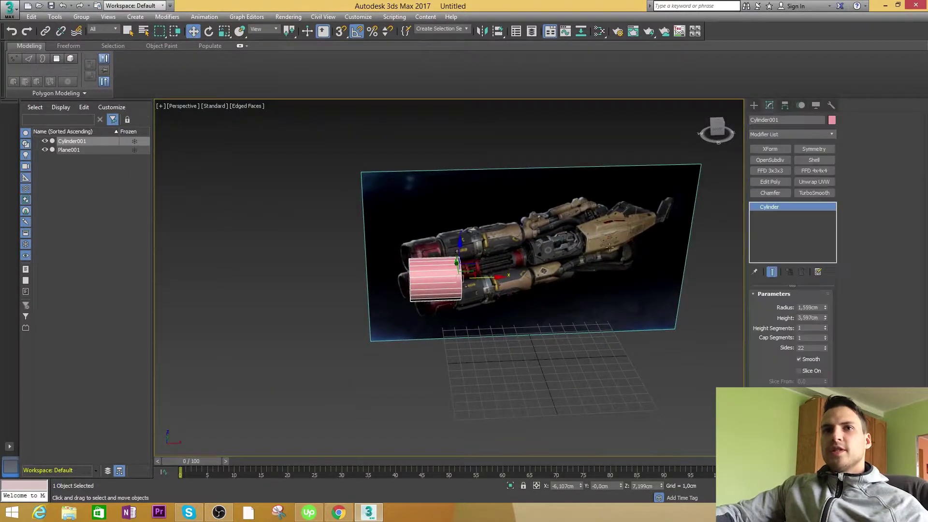
pyautogui.rightClick(445, 274)
pyautogui.moveTo(483, 369)
pyautogui.click(583, 376)
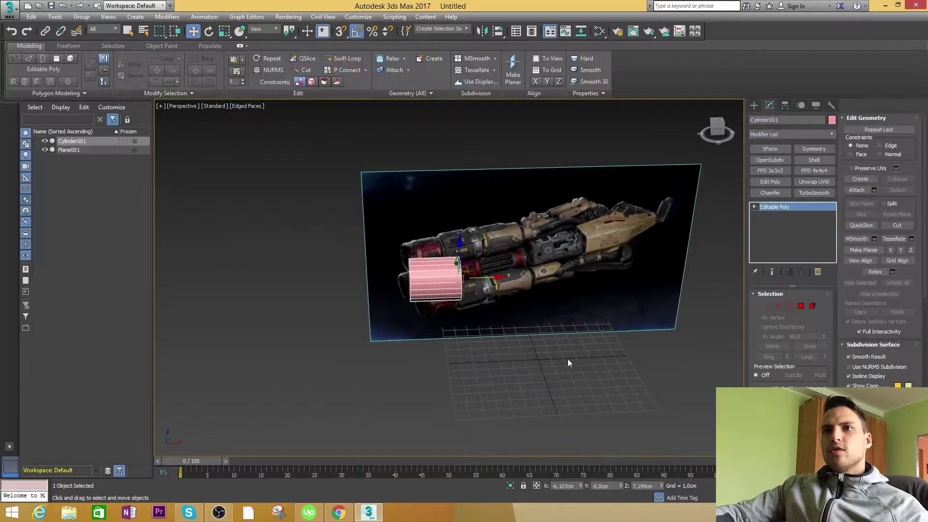
# - Lengthen the cylinder to over twice its length by moving its far end-cap polygon outward along X
pyautogui.click(800, 306)
pyautogui.keyDown('alt'); pyautogui.moveTo(595, 292); pyautogui.dragTo(523, 295, button='middle'); pyautogui.keyUp('alt')
pyautogui.click(455, 282)
pyautogui.scroll(4, 488, 289)
pyautogui.moveTo(455, 282)
pyautogui.keyDown('alt'); pyautogui.mouseDown(button='middle')
pyautogui.moveTo(488, 289)
pyautogui.moveTo(453, 292)
pyautogui.mouseUp(button='middle'); pyautogui.keyUp('alt')
pyautogui.scroll(-2, 449, 291)
pyautogui.moveTo(452, 291); pyautogui.dragTo(596, 314)
pyautogui.keyDown('alt'); pyautogui.moveTo(596, 315); pyautogui.dragTo(439, 297, button='middle'); pyautogui.keyUp('alt')
# - Chamfer the rim edges of the cylinder's front end cap
pyautogui.press('2')
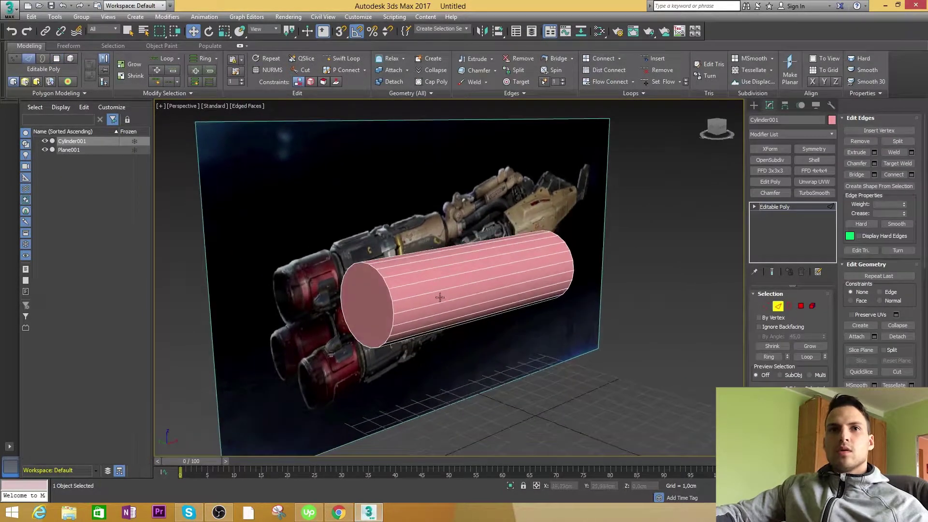
pyautogui.click(800, 306)
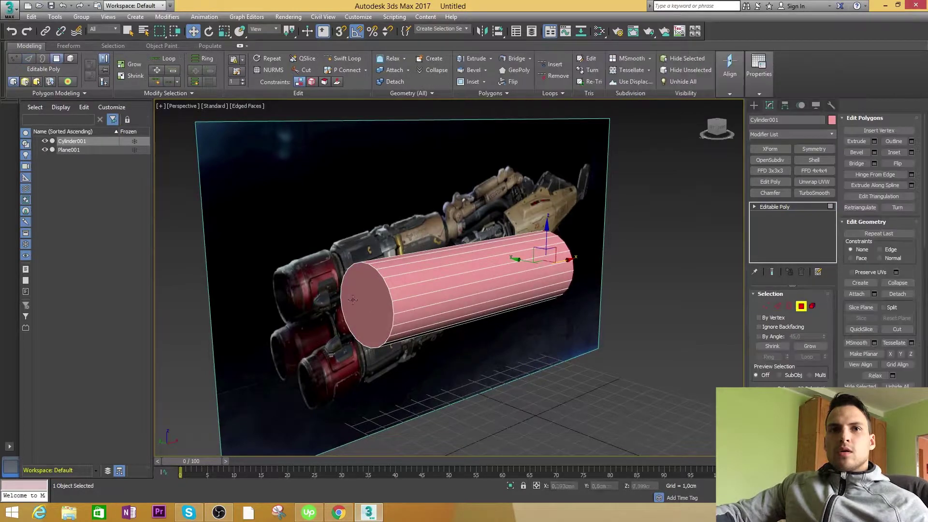
pyautogui.click(350, 300)
pyautogui.keyDown('ctrl'); pyautogui.click(777, 306); pyautogui.keyUp('ctrl')
pyautogui.moveTo(450, 299); pyautogui.dragTo(421, 255, button='middle')
pyautogui.rightClick(421, 255)
pyautogui.click(339, 311)
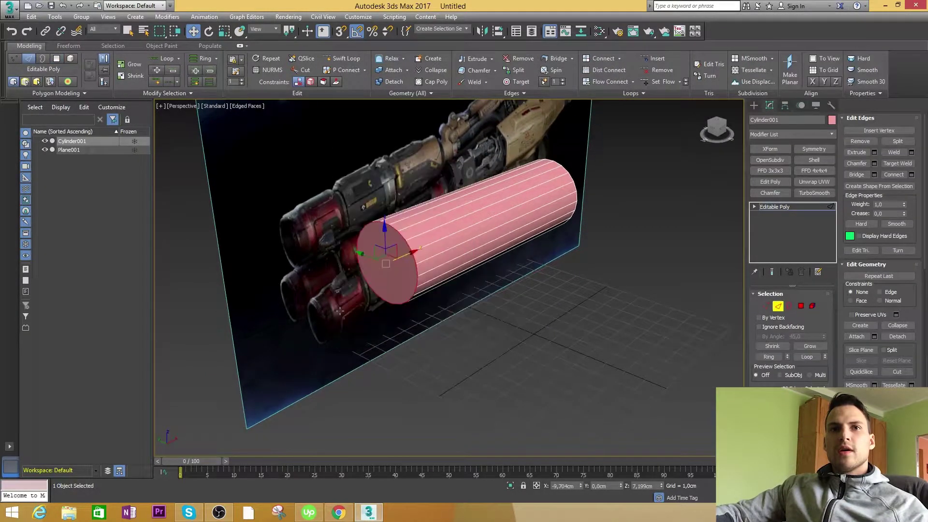
pyautogui.moveTo(457, 300); pyautogui.dragTo(457, 290)
pyautogui.click(456, 366)
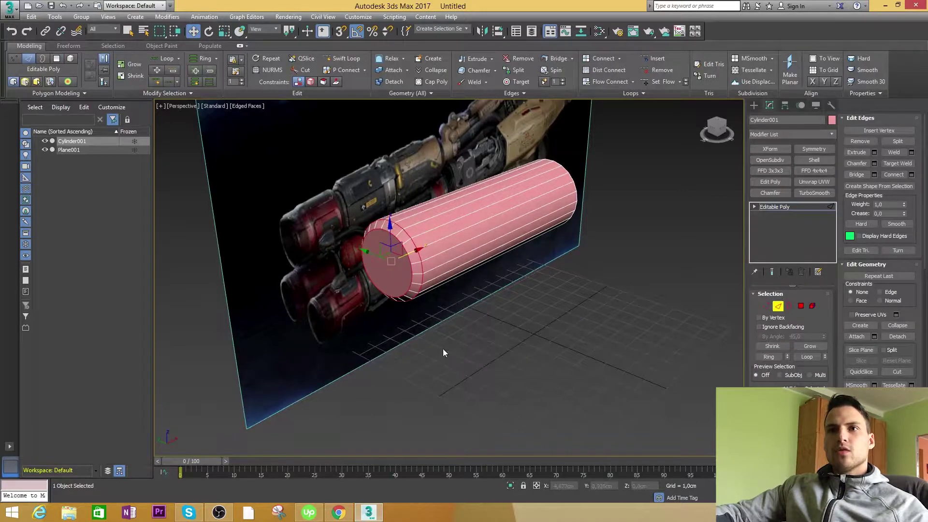
# - Inset the front cap polygon to leave a ring of wall thickness around the opening
pyautogui.keyDown('alt'); pyautogui.moveTo(442, 349); pyautogui.dragTo(507, 347, button='middle'); pyautogui.keyUp('alt')
pyautogui.click(800, 306)
pyautogui.press('4')
pyautogui.click(398, 267)
pyautogui.keyDown('alt'); pyautogui.moveTo(398, 266); pyautogui.dragTo(402, 264, button='middle'); pyautogui.keyUp('alt')
pyautogui.rightClick(402, 265)
pyautogui.click(320, 313)
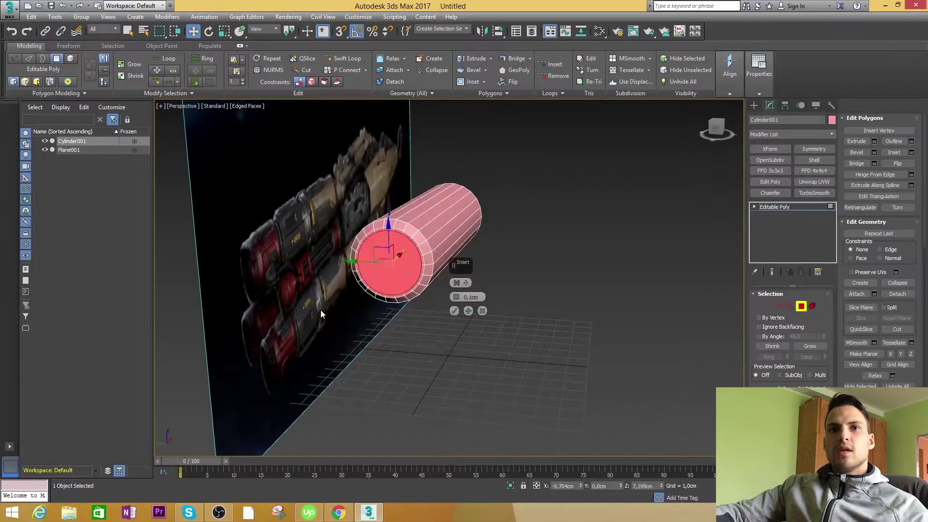
pyautogui.moveTo(456, 296)
pyautogui.mouseDown()
pyautogui.moveTo(460, 275)
pyautogui.moveTo(461, 296)
pyautogui.mouseUp()
pyautogui.click(454, 311)
# - Extrude the inset front cap polygon inward to hollow out the cylinder
pyautogui.keyDown('alt'); pyautogui.moveTo(422, 277); pyautogui.dragTo(385, 262, button='middle'); pyautogui.keyUp('alt')
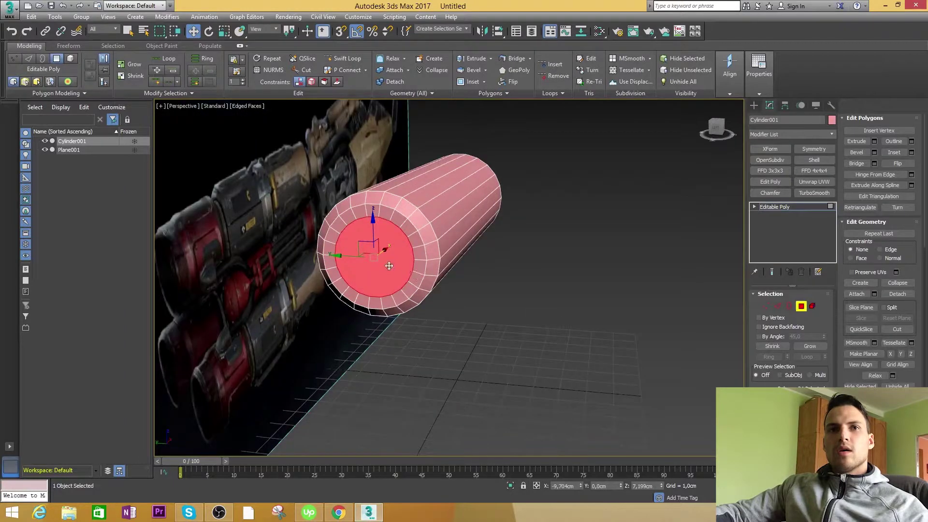
pyautogui.rightClick(385, 262)
pyautogui.click(311, 292)
pyautogui.moveTo(456, 297); pyautogui.dragTo(462, 357)
pyautogui.click(454, 311)
# - Assign the Standard material Material #26 to the cylinder, with specular level 70 and glossiness 26
pyautogui.click(754, 105)
pyautogui.press('m')
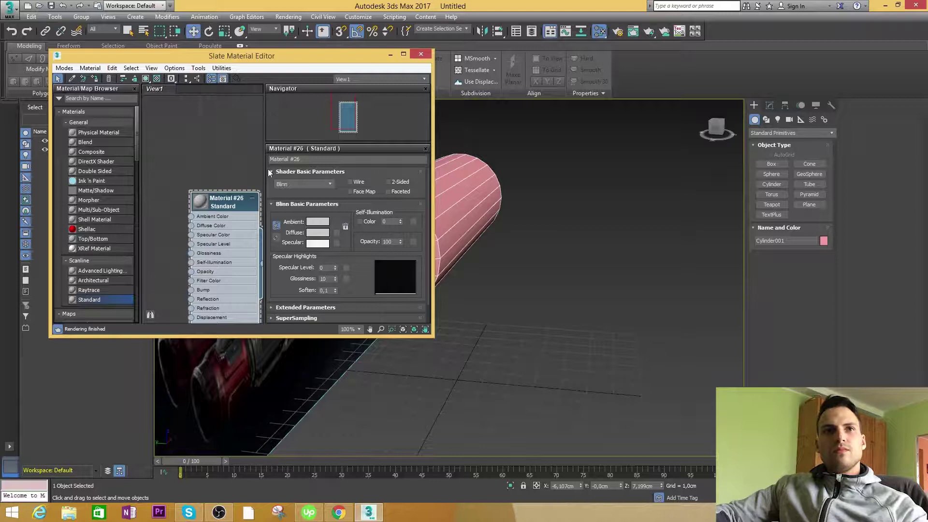
pyautogui.moveTo(229, 204); pyautogui.dragTo(181, 195)
pyautogui.click(95, 79)
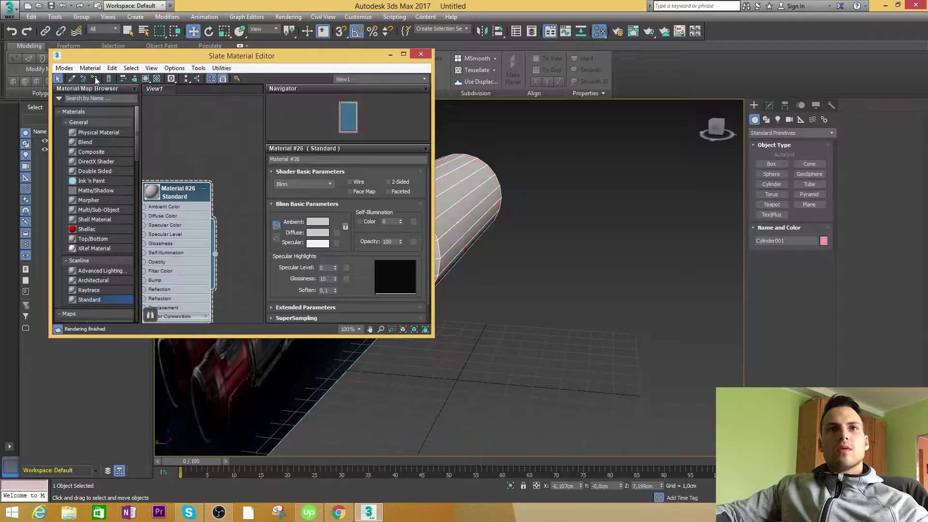
pyautogui.moveTo(336, 267); pyautogui.dragTo(340, 235)
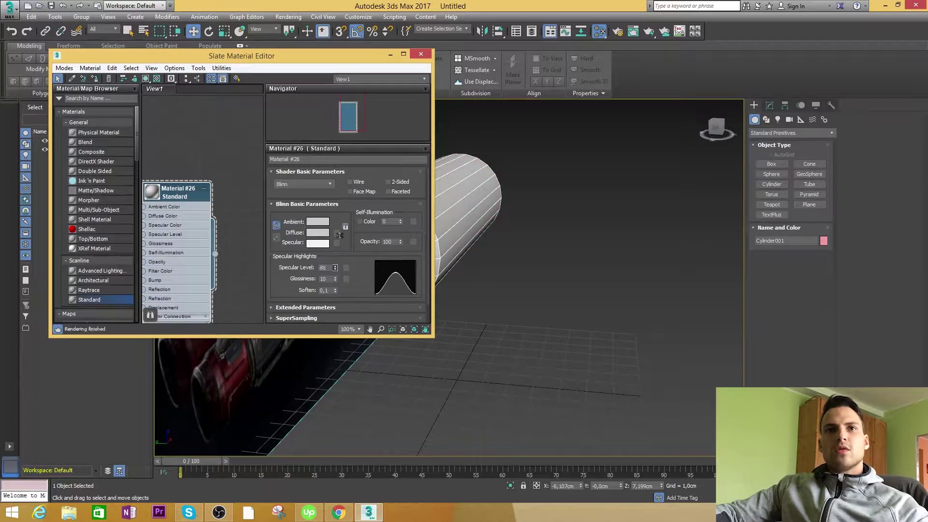
pyautogui.moveTo(337, 279); pyautogui.dragTo(337, 273)
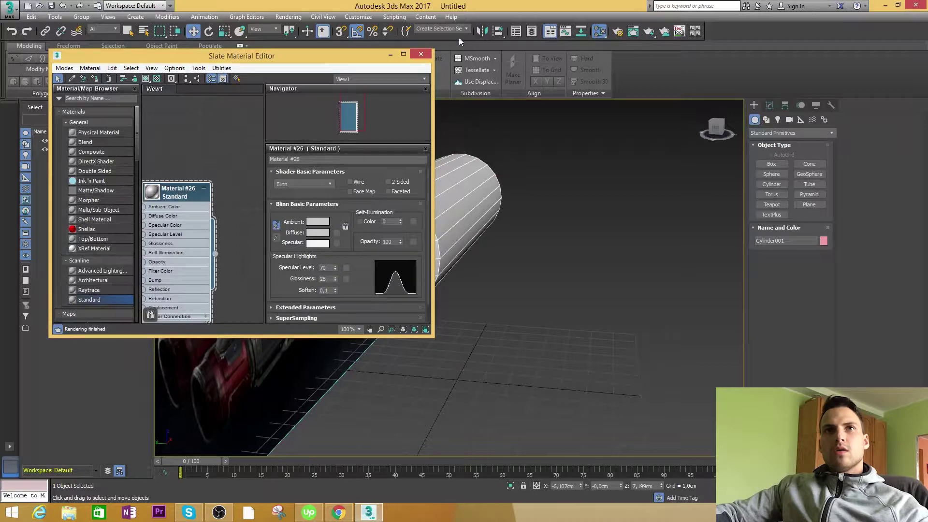
pyautogui.click(421, 54)
# - Set the cylinder's object colour to black
pyautogui.click(521, 237)
pyautogui.keyDown('alt'); pyautogui.moveTo(521, 237); pyautogui.dragTo(451, 215, button='middle'); pyautogui.keyUp('alt')
pyautogui.click(451, 215)
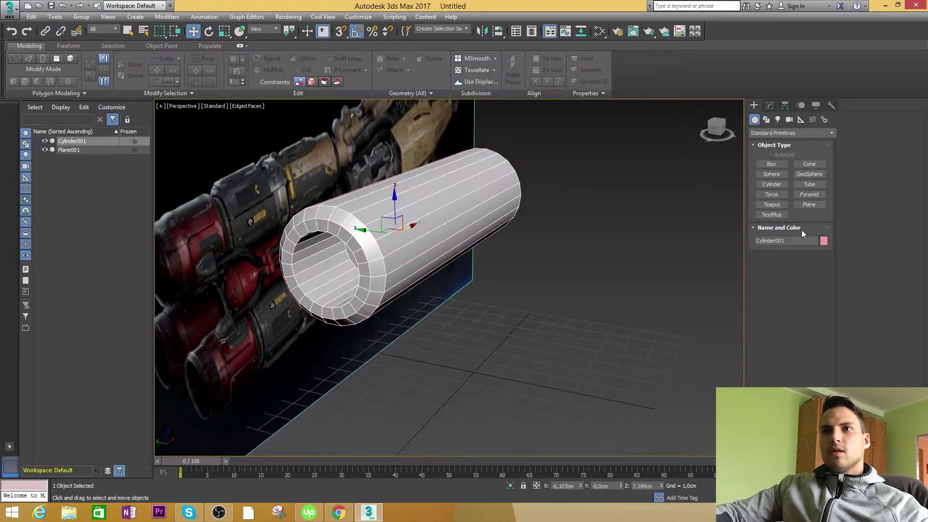
pyautogui.click(823, 241)
pyautogui.click(799, 286)
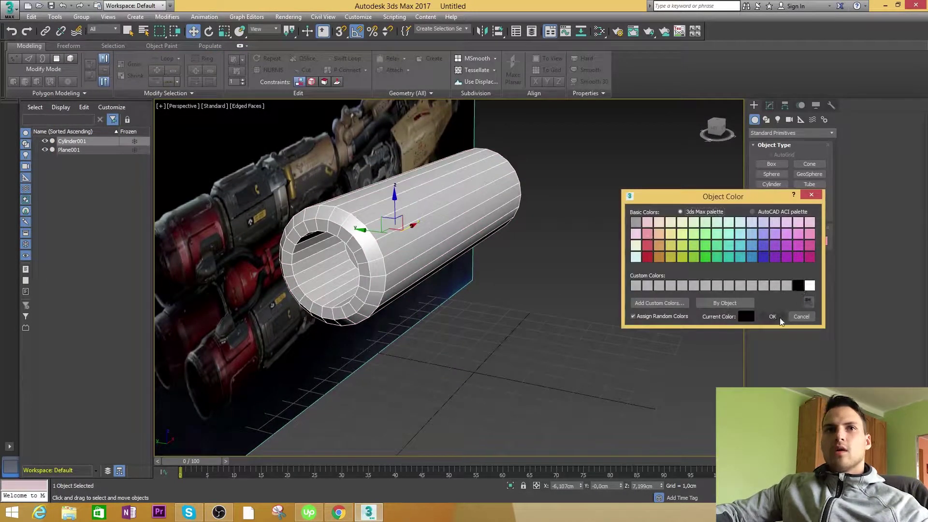
pyautogui.click(772, 316)
# - Clone the cylinder as one instance straight below the original in the Left view
pyautogui.hotkey('alt', 'w')
pyautogui.rightClick(324, 336)
pyautogui.hotkey('alt', 'w')
pyautogui.scroll(-2, 335, 315)
pyautogui.keyDown('shift'); pyautogui.moveTo(410, 203); pyautogui.dragTo(410, 299); pyautogui.keyUp('shift')
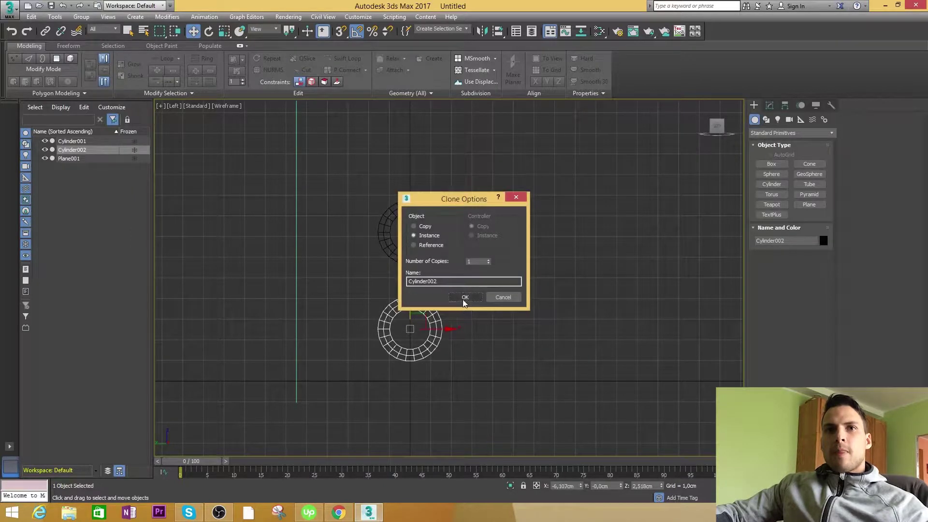
pyautogui.click(465, 297)
pyautogui.press('e')
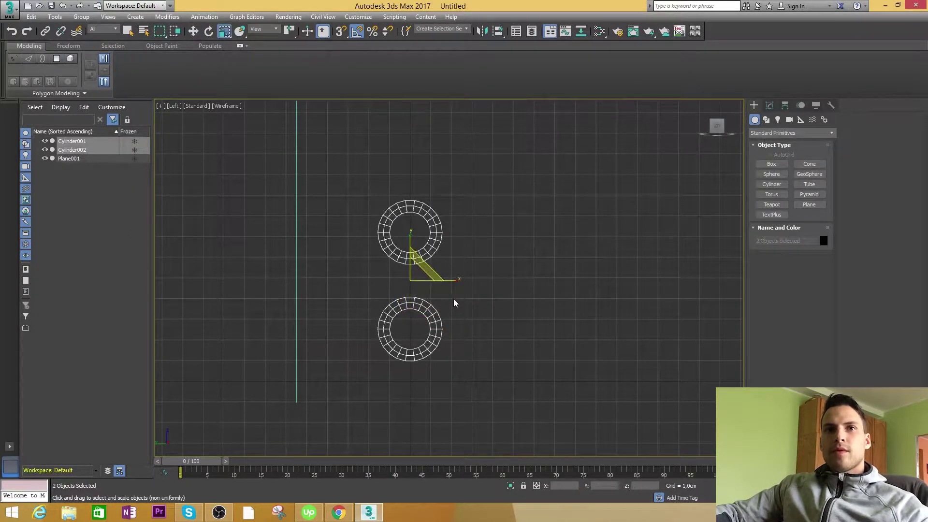
pyautogui.moveTo(439, 292); pyautogui.dragTo(457, 254)
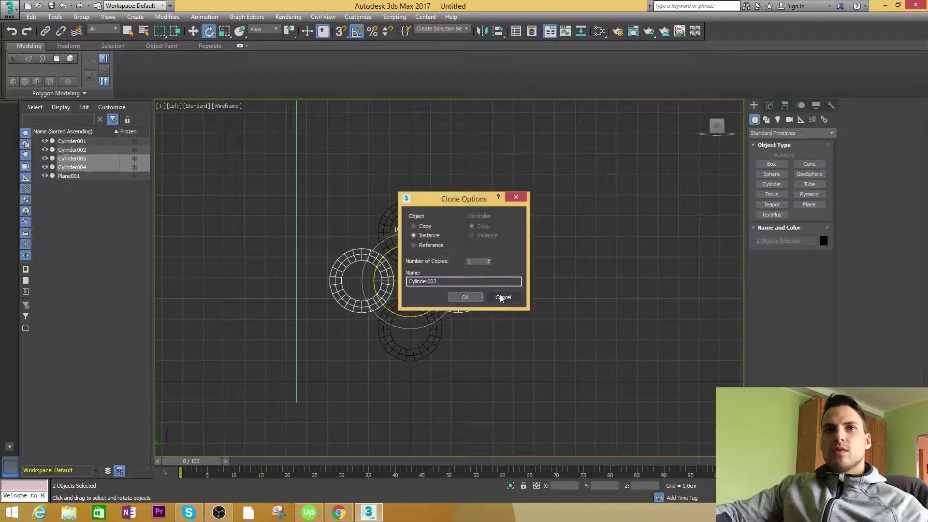
pyautogui.press('Escape')
pyautogui.press('w')
# - Move the lower cylinder about 0.75 cm further down, away from the upper one
pyautogui.click(432, 323)
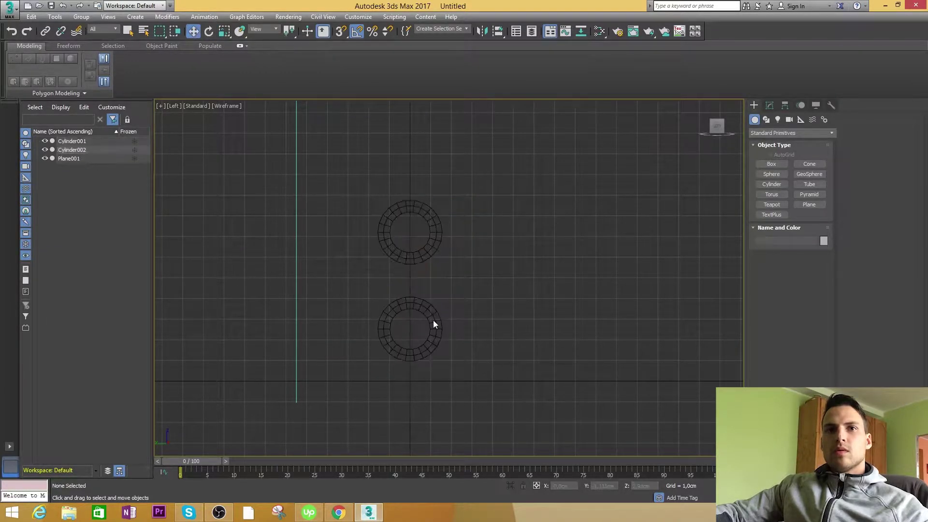
pyautogui.click(430, 320)
pyautogui.moveTo(412, 297); pyautogui.dragTo(412, 312)
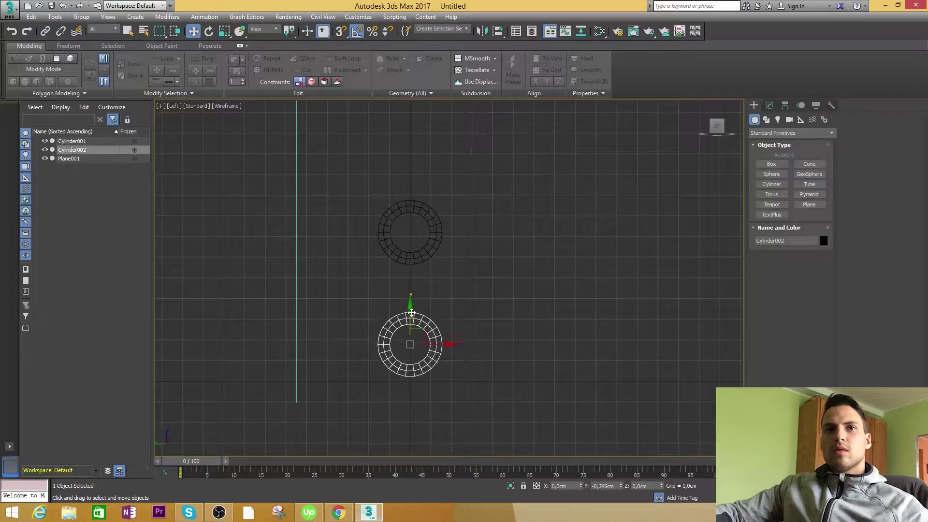
# - Rotate-clone both cylinders by 90 degrees as instances to form a cross arrangement of four
pyautogui.keyDown('ctrl'); pyautogui.click(417, 261); pyautogui.keyUp('ctrl')
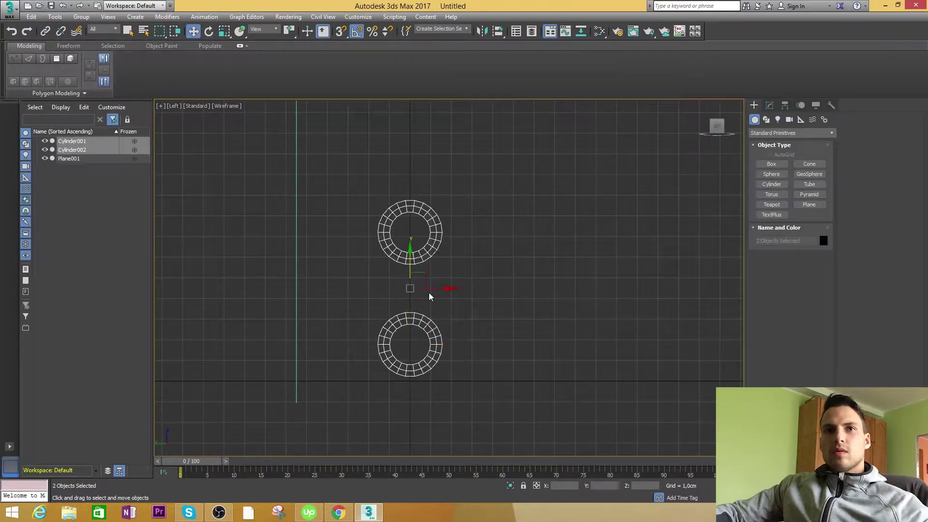
pyautogui.press('e')
pyautogui.keyDown('shift'); pyautogui.moveTo(442, 301); pyautogui.dragTo(445, 260); pyautogui.keyUp('shift')
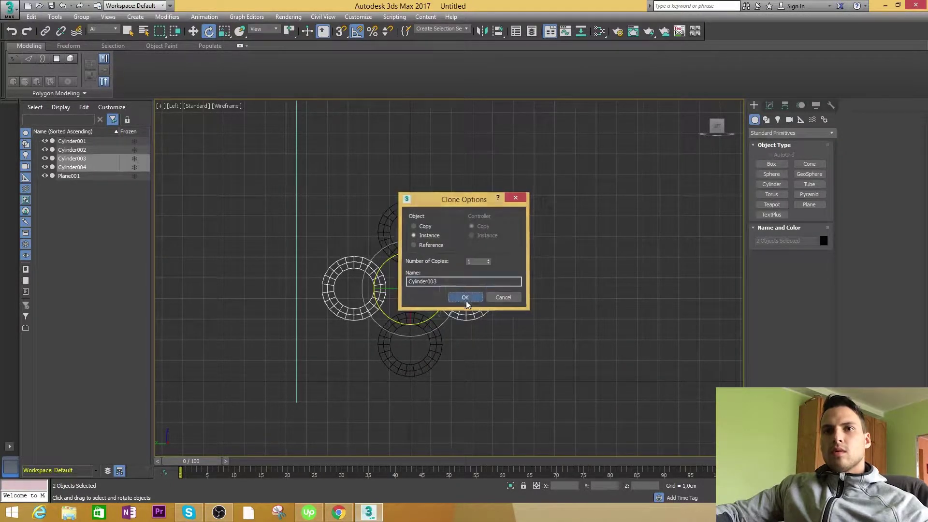
pyautogui.click(466, 301)
# - Add two edge loops around the upper cylinder with Swift Loop, marking off its middle section
pyautogui.hotkey('alt', 'w')
pyautogui.middleClick(536, 351)
pyautogui.hotkey('alt', 'w')
pyautogui.keyDown('alt'); pyautogui.moveTo(536, 350); pyautogui.dragTo(519, 319, button='middle'); pyautogui.keyUp('alt')
pyautogui.click(476, 242)
pyautogui.keyDown('alt'); pyautogui.moveTo(476, 251); pyautogui.dragTo(440, 261, button='middle'); pyautogui.keyUp('alt')
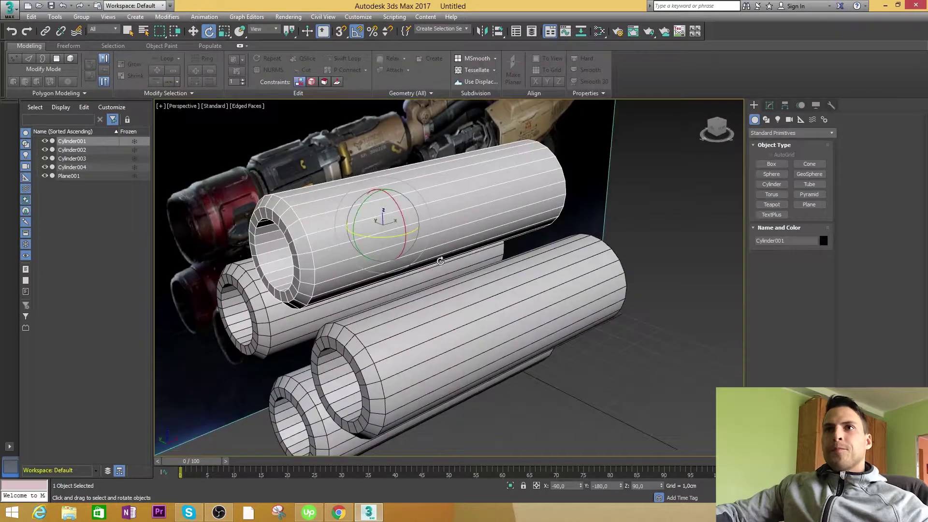
pyautogui.click(769, 105)
pyautogui.click(344, 59)
pyautogui.moveTo(431, 232); pyautogui.dragTo(402, 248, button='middle')
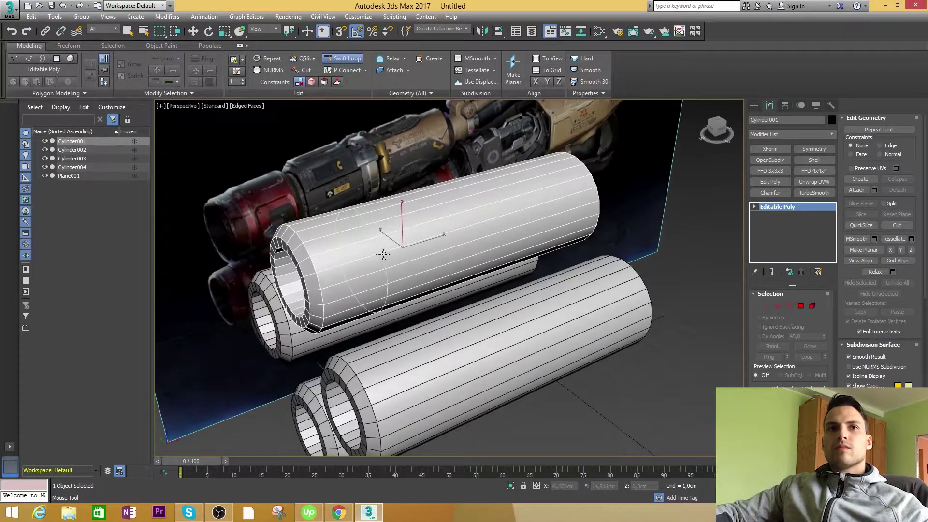
pyautogui.click(408, 251)
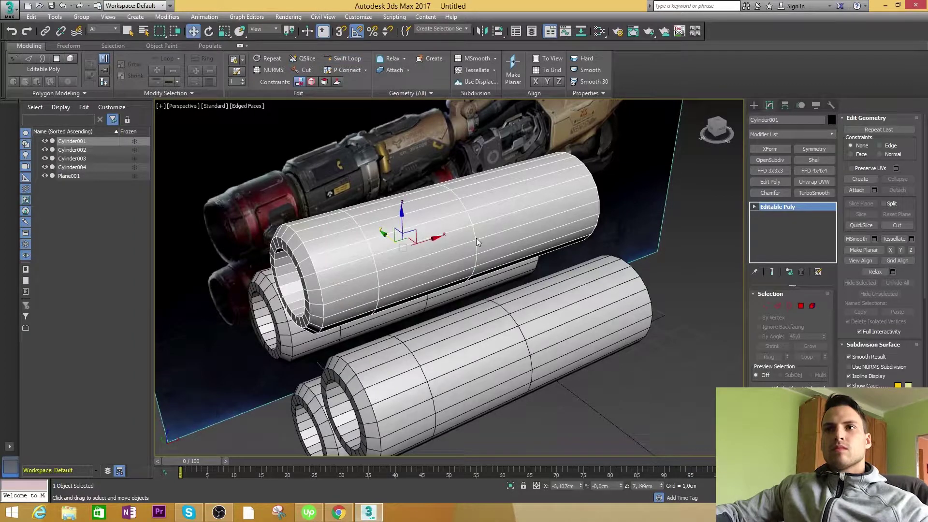
# - Bevel the ring of polygons around the upper cylinder's middle section outward, about 0.31 cm high with an outline of about -0.39 cm
pyautogui.press('4')
pyautogui.click(435, 244)
pyautogui.press('w')
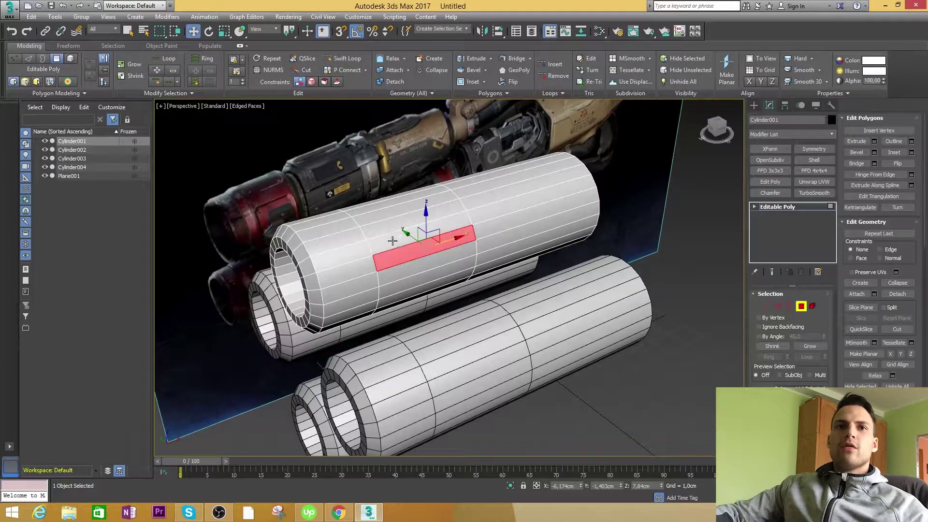
pyautogui.keyDown('shift'); pyautogui.click(384, 225); pyautogui.keyUp('shift')
pyautogui.keyDown('alt'); pyautogui.moveTo(381, 225); pyautogui.dragTo(408, 251, button='middle'); pyautogui.keyUp('alt')
pyautogui.keyDown('alt'); pyautogui.moveTo(376, 326); pyautogui.dragTo(378, 356, button='middle'); pyautogui.keyUp('alt')
pyautogui.rightClick(397, 241)
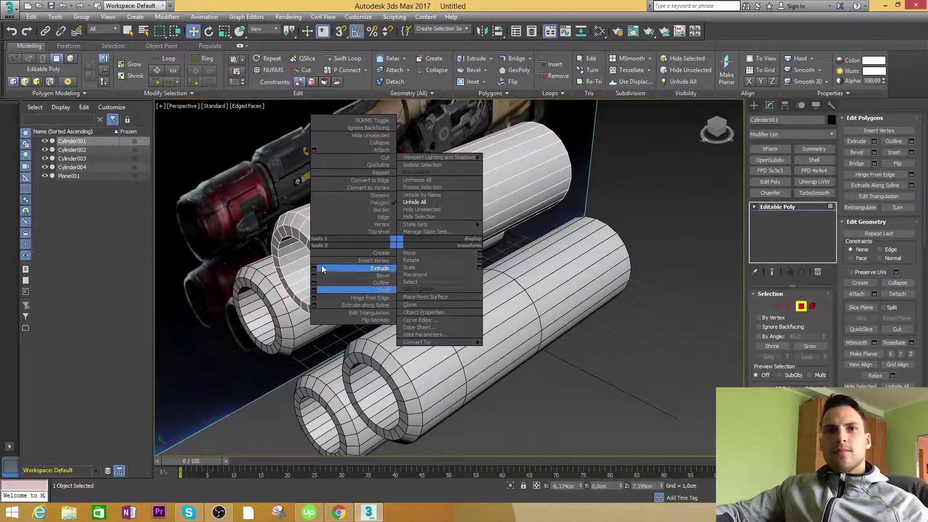
pyautogui.click(314, 275)
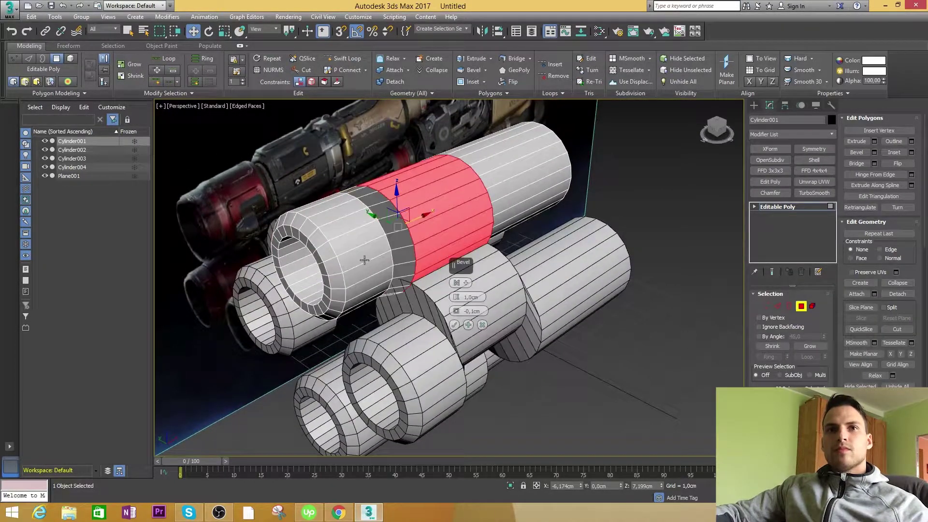
pyautogui.click(457, 282)
pyautogui.moveTo(455, 311)
pyautogui.mouseDown()
pyautogui.moveTo(454, 329)
pyautogui.moveTo(456, 319)
pyautogui.mouseUp()
pyautogui.keyDown('alt'); pyautogui.moveTo(455, 319); pyautogui.dragTo(461, 305, button='middle'); pyautogui.keyUp('alt')
pyautogui.moveTo(457, 297); pyautogui.dragTo(457, 302)
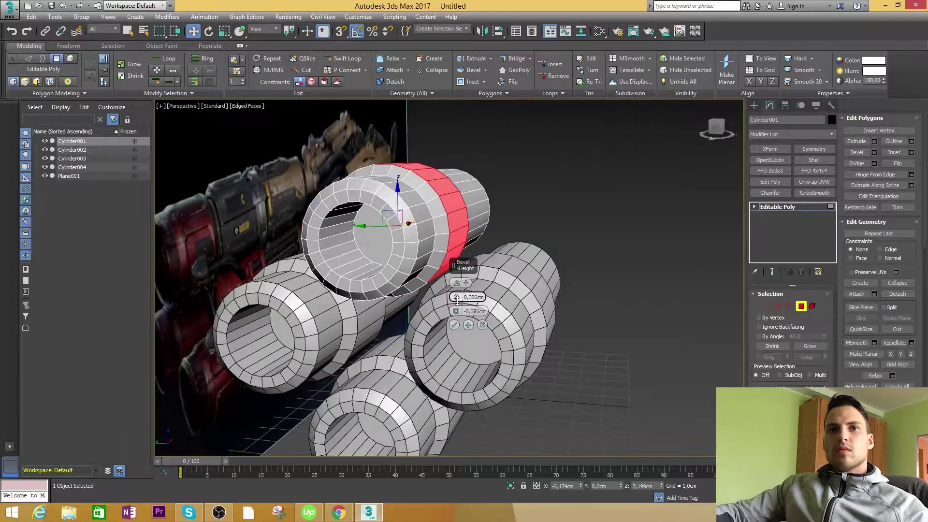
pyautogui.click(453, 325)
# - Add two edge loops with Swift Loop near the closed end of the upper cylinder
pyautogui.keyDown('alt'); pyautogui.moveTo(454, 325); pyautogui.dragTo(411, 304, button='middle'); pyautogui.keyUp('alt')
pyautogui.click(342, 59)
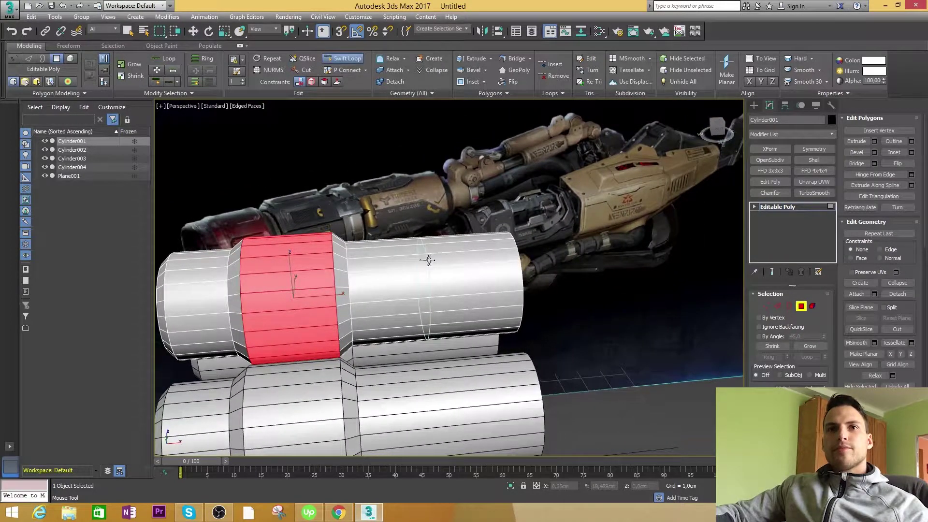
pyautogui.click(452, 261)
pyautogui.click(503, 262)
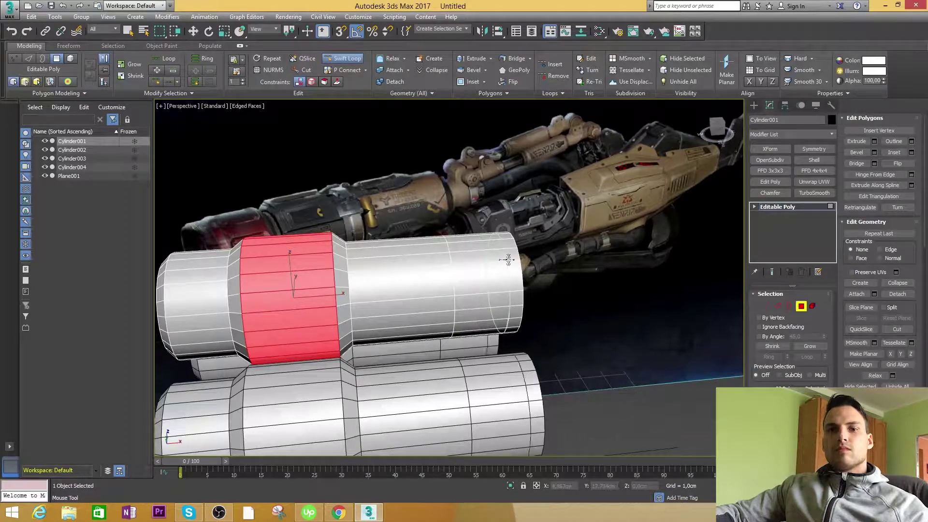
pyautogui.press('w')
pyautogui.press('4')
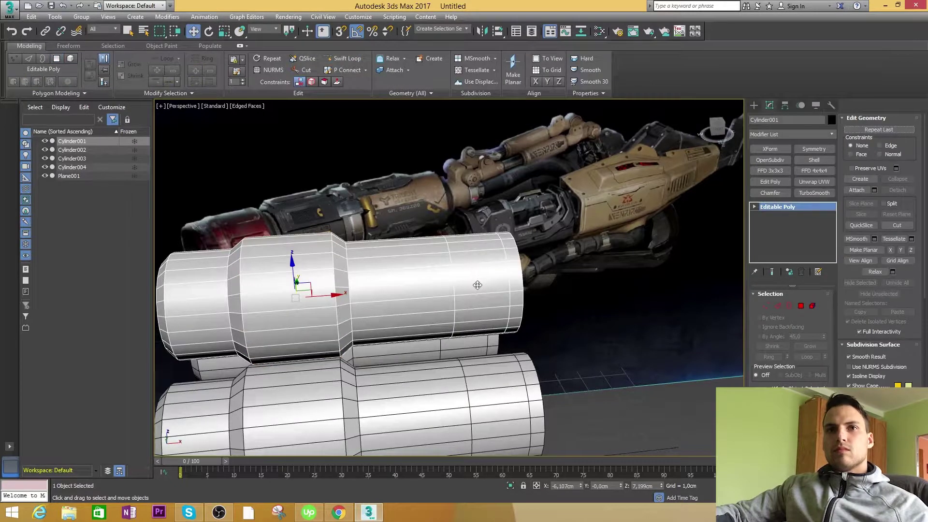
pyautogui.keyDown('alt'); pyautogui.moveTo(477, 285); pyautogui.dragTo(499, 285, button='middle'); pyautogui.keyUp('alt')
pyautogui.click(801, 306)
pyautogui.click(476, 265)
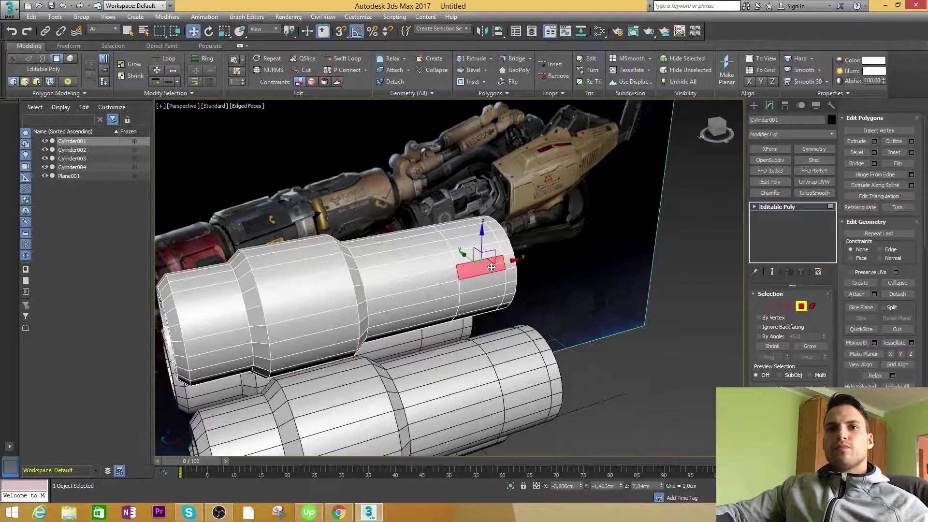
pyautogui.click(459, 236)
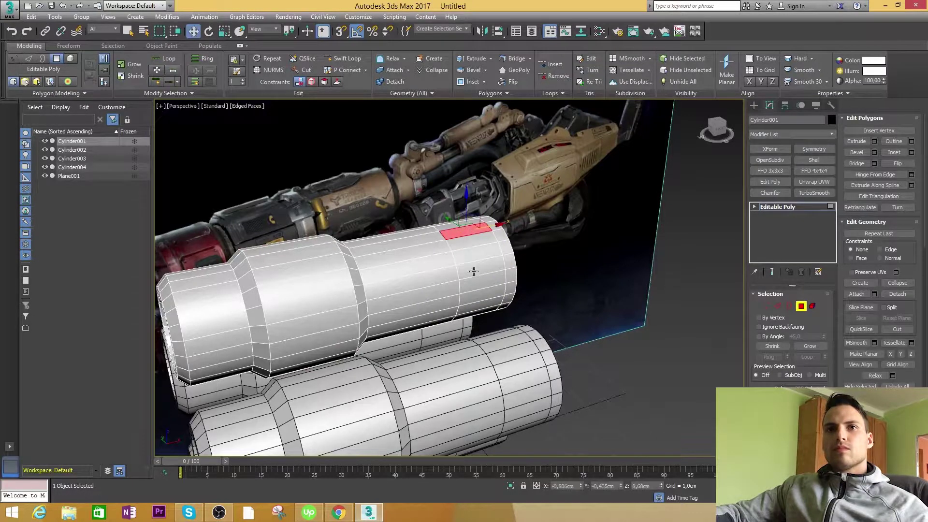
pyautogui.click(465, 257)
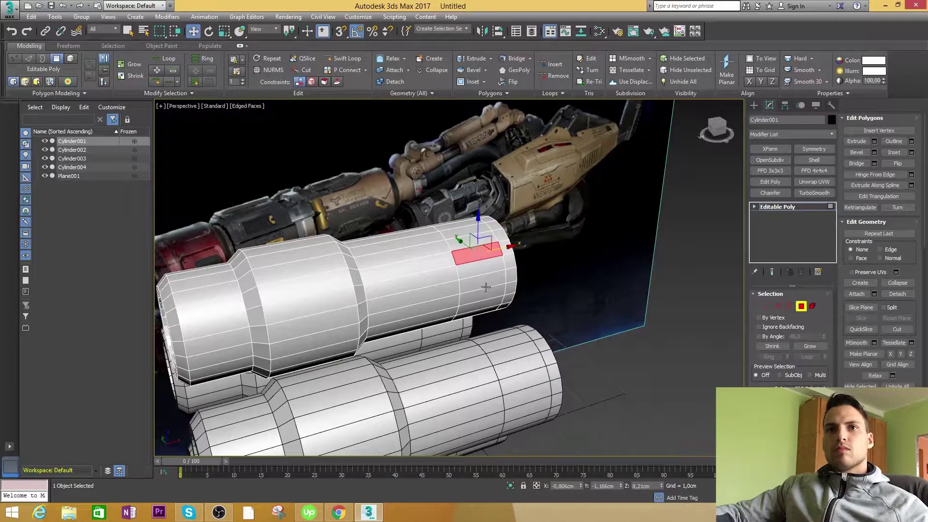
pyautogui.click(479, 285)
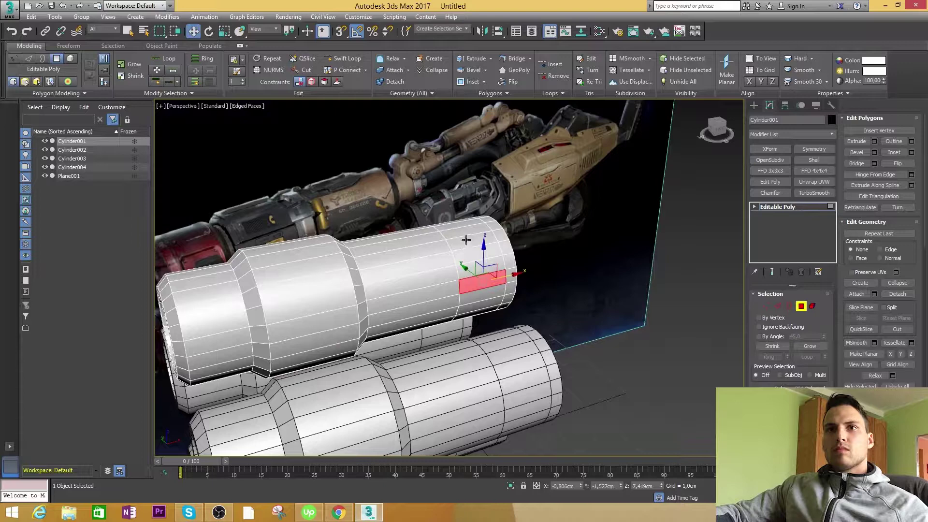
# - Bevel the full ring of polygons between the two new loops outward into a raised collar at the cylinder's closed end
pyautogui.click(777, 305)
pyautogui.keyDown('alt'); pyautogui.moveTo(387, 270); pyautogui.dragTo(412, 272, button='middle'); pyautogui.keyUp('alt')
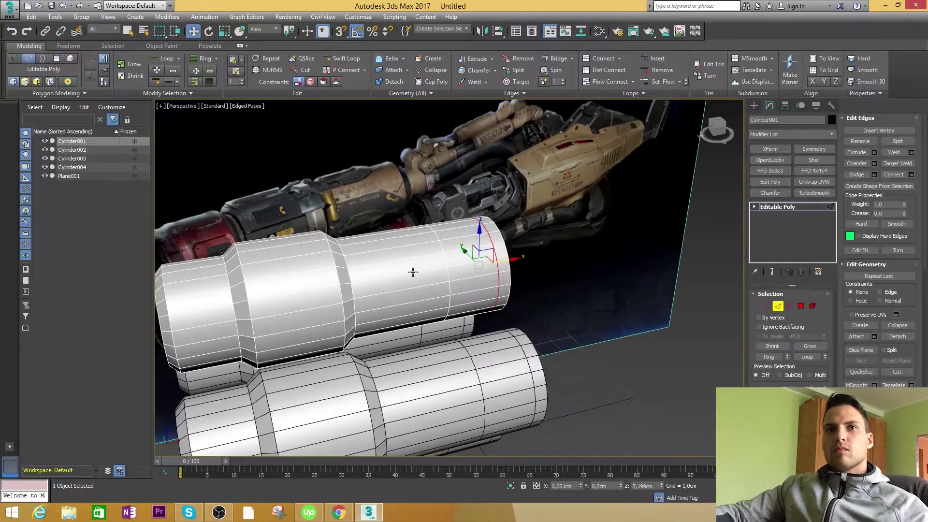
pyautogui.click(464, 266)
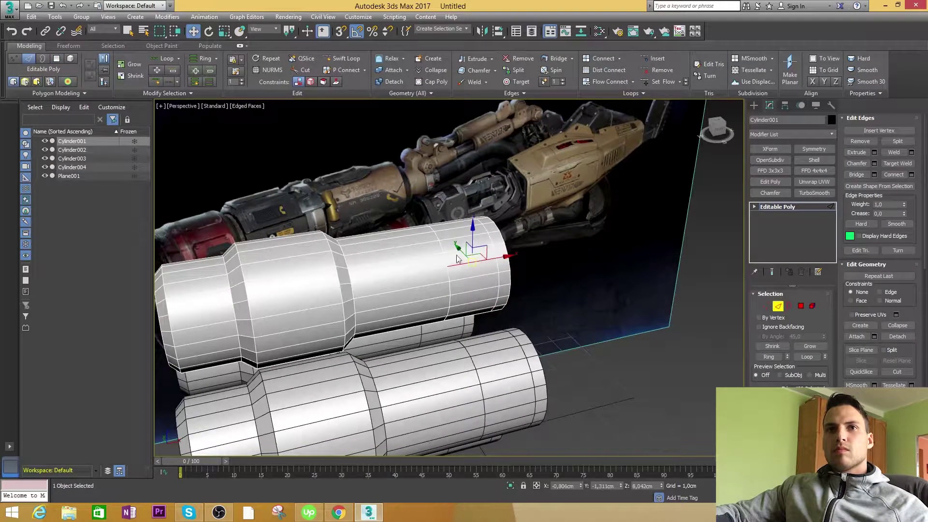
pyautogui.keyDown('shift'); pyautogui.click(456, 250); pyautogui.keyUp('shift')
pyautogui.keyDown('ctrl'); pyautogui.click(801, 306); pyautogui.keyUp('ctrl')
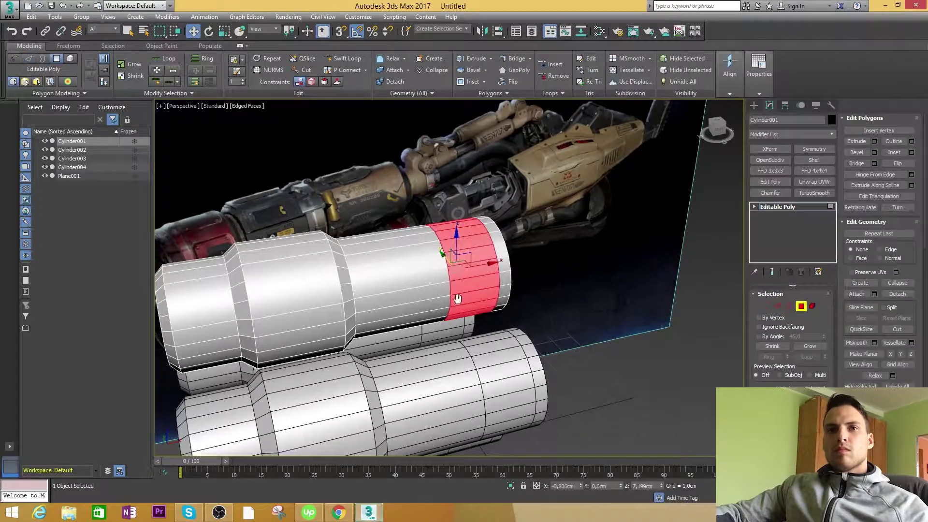
pyautogui.rightClick(454, 297)
pyautogui.click(389, 332)
pyautogui.keyDown('alt'); pyautogui.moveTo(380, 314); pyautogui.dragTo(409, 306, button='middle'); pyautogui.keyUp('alt')
pyautogui.moveTo(455, 301); pyautogui.dragTo(455, 295)
pyautogui.keyDown('alt'); pyautogui.moveTo(397, 314); pyautogui.dragTo(435, 288, button='middle'); pyautogui.keyUp('alt')
pyautogui.click(454, 324)
pyautogui.keyDown('alt'); pyautogui.moveTo(425, 274); pyautogui.dragTo(459, 264, button='middle'); pyautogui.keyUp('alt')
pyautogui.keyDown('alt'); pyautogui.moveTo(463, 311); pyautogui.dragTo(474, 307, button='middle'); pyautogui.keyUp('alt')
# - Create a cylinder centred between the four boosters in the Left view, about 0.7 cm in radius and 1.6 cm high
pyautogui.hotkey('alt', 'w')
pyautogui.moveTo(279, 356); pyautogui.dragTo(282, 357, button='middle')
pyautogui.hotkey('alt', 'w')
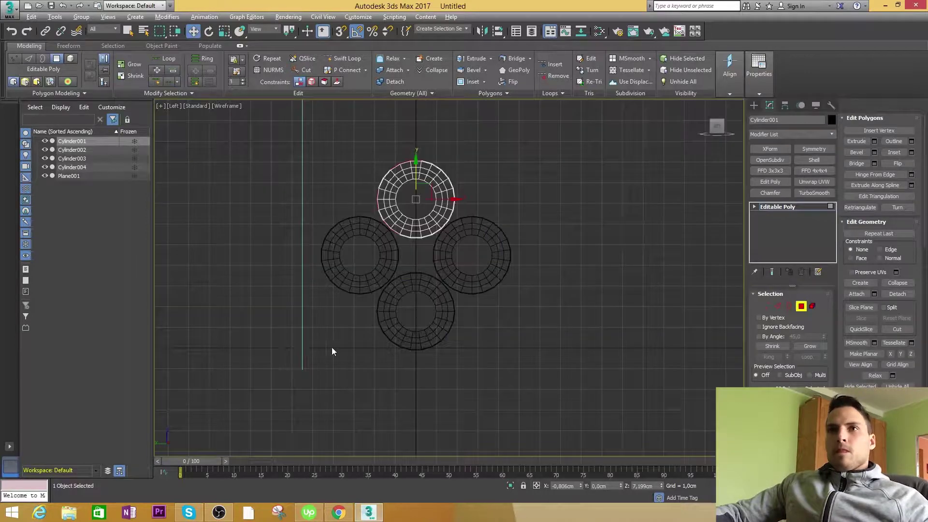
pyautogui.click(754, 105)
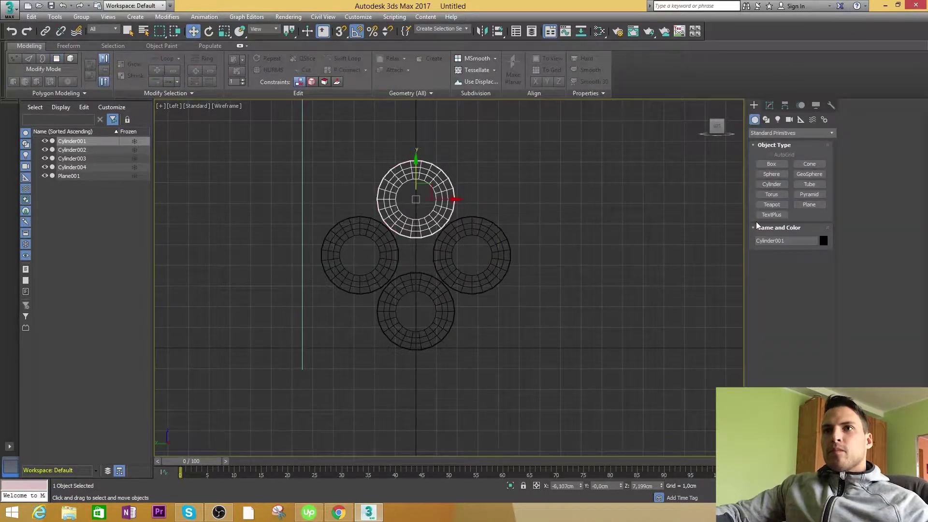
pyautogui.click(772, 184)
pyautogui.scroll(6, 411, 247)
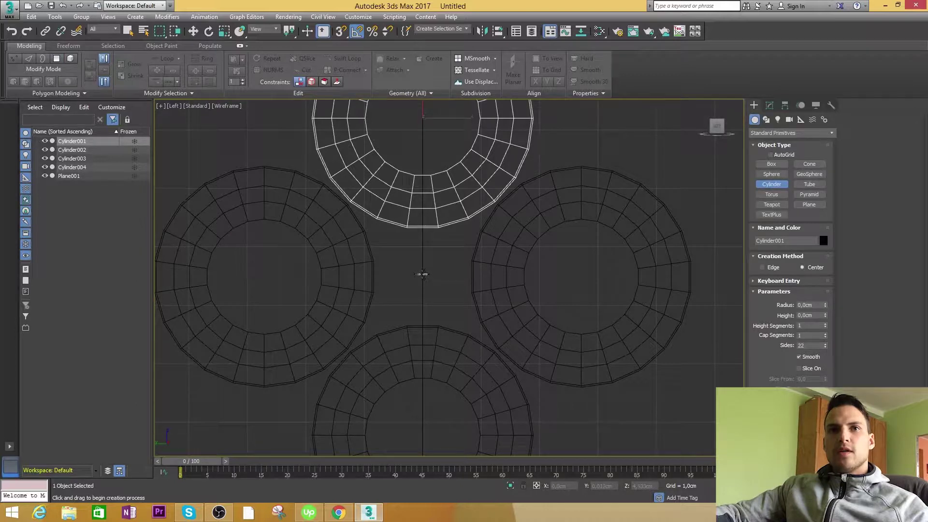
pyautogui.moveTo(422, 274); pyautogui.dragTo(447, 304)
pyautogui.click(430, 222)
pyautogui.rightClick(431, 222)
pyautogui.hotkey('alt', 'w')
pyautogui.keyDown('alt'); pyautogui.moveTo(552, 319); pyautogui.dragTo(536, 328, button='middle'); pyautogui.keyUp('alt')
pyautogui.scroll(4, 566, 297)
pyautogui.keyDown('alt'); pyautogui.moveTo(579, 293); pyautogui.dragTo(582, 318, button='middle'); pyautogui.keyUp('alt')
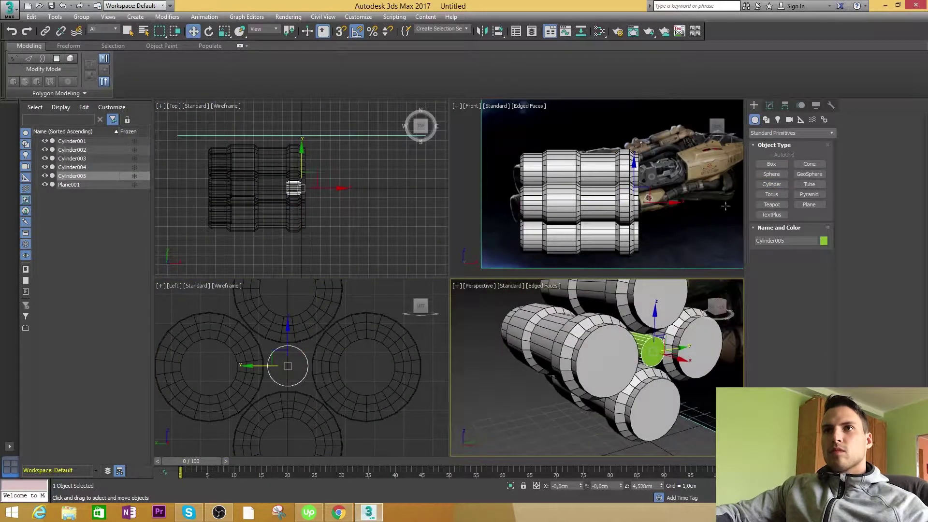
# - Set the central cylinder to 18 sides and convert it to an Editable Poly
pyautogui.click(769, 105)
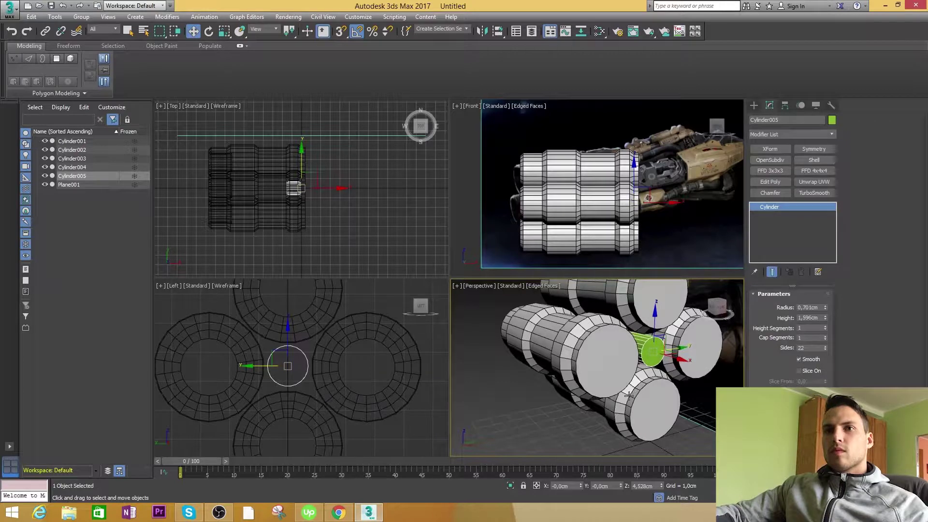
pyautogui.click(826, 349)
pyautogui.click(825, 348)
pyautogui.click(825, 348)
pyautogui.click(825, 347)
pyautogui.keyDown('alt'); pyautogui.moveTo(647, 359); pyautogui.dragTo(634, 358, button='middle'); pyautogui.keyUp('alt')
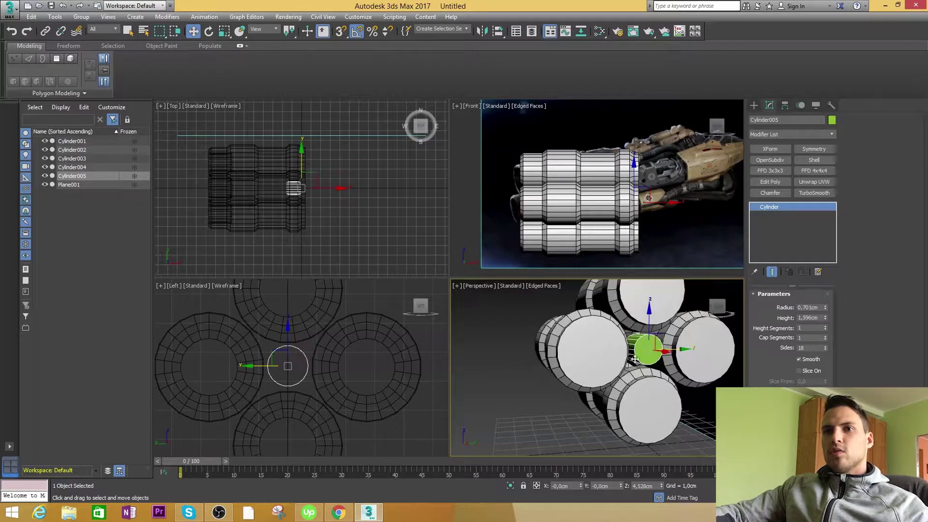
pyautogui.rightClick(646, 355)
pyautogui.click(757, 462)
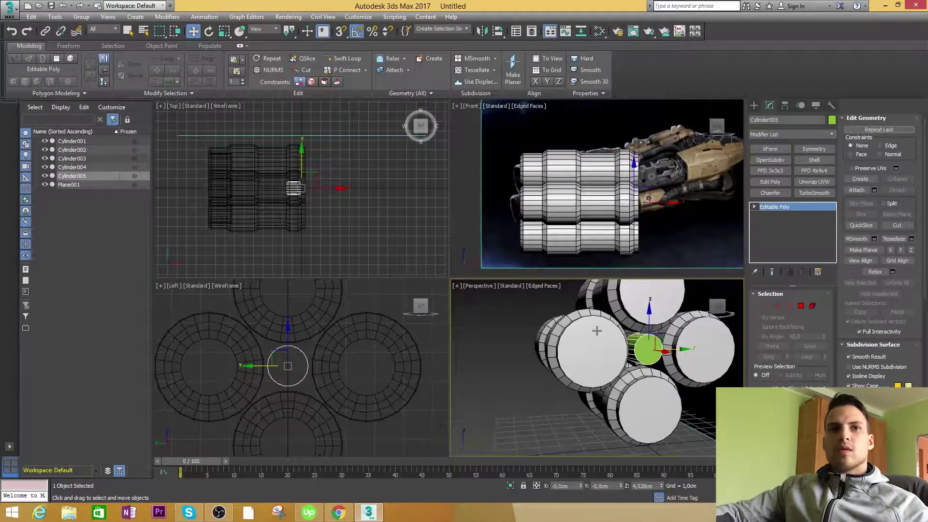
# - Lengthen the central cylinder by moving its nozzle-side end vertices along X to about -8.98 cm
pyautogui.middleClick(313, 196)
pyautogui.hotkey('alt', 'w')
pyautogui.press('1')
pyautogui.moveTo(387, 250); pyautogui.dragTo(433, 317)
pyautogui.moveTo(445, 278); pyautogui.dragTo(264, 276)
pyautogui.hotkey('alt', 'w')
pyautogui.hotkey('alt', 'w')
# - Chamfer the border edges of the central cylinder's nozzle-side end cap
pyautogui.keyDown('alt'); pyautogui.moveTo(618, 396); pyautogui.dragTo(531, 223, button='middle'); pyautogui.keyUp('alt')
pyautogui.scroll(3, 485, 216)
pyautogui.click(801, 305)
pyautogui.keyDown('alt'); pyautogui.moveTo(488, 251); pyautogui.dragTo(515, 258, button='middle'); pyautogui.keyUp('alt')
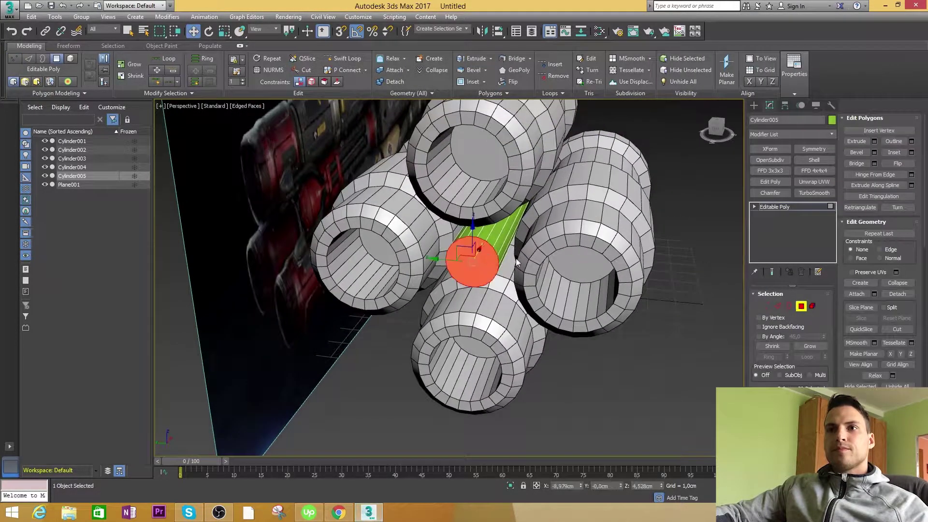
pyautogui.click(777, 306)
pyautogui.scroll(5, 457, 258)
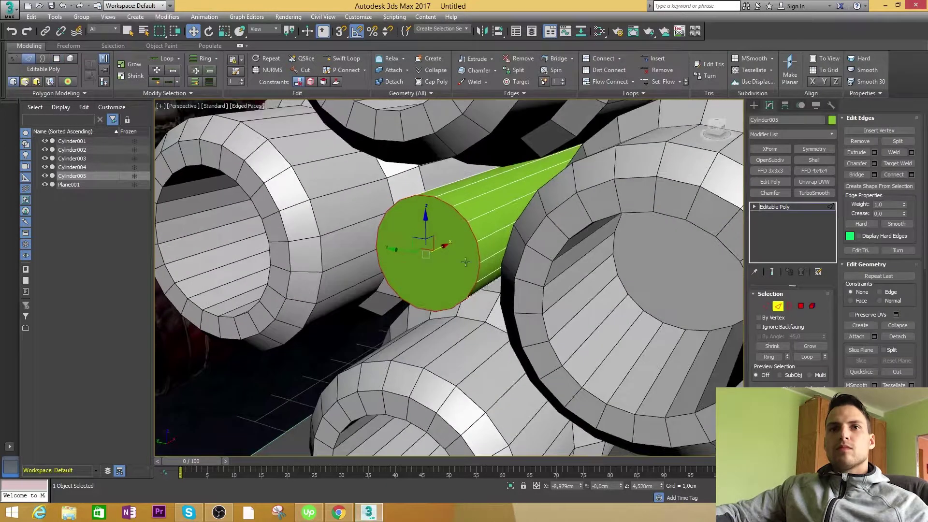
pyautogui.rightClick(457, 258)
pyautogui.click(376, 314)
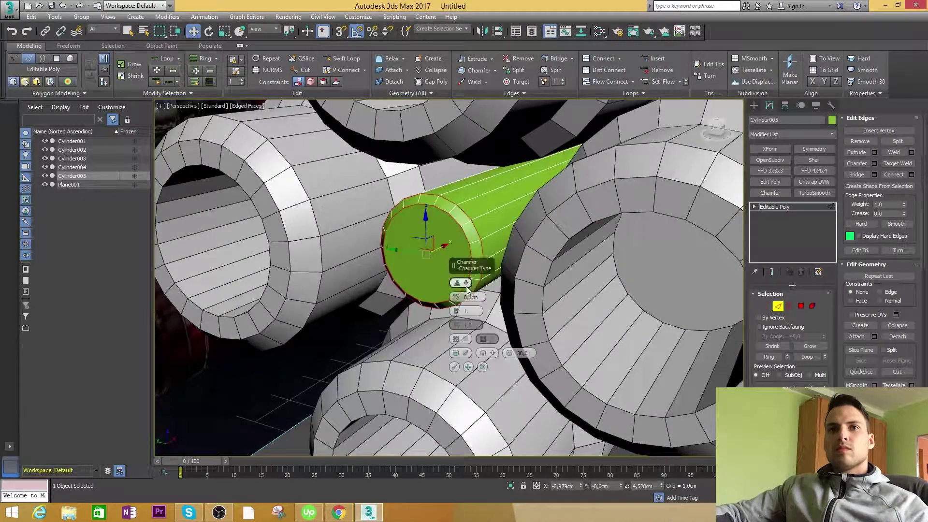
pyautogui.moveTo(457, 297); pyautogui.dragTo(456, 294)
pyautogui.click(454, 367)
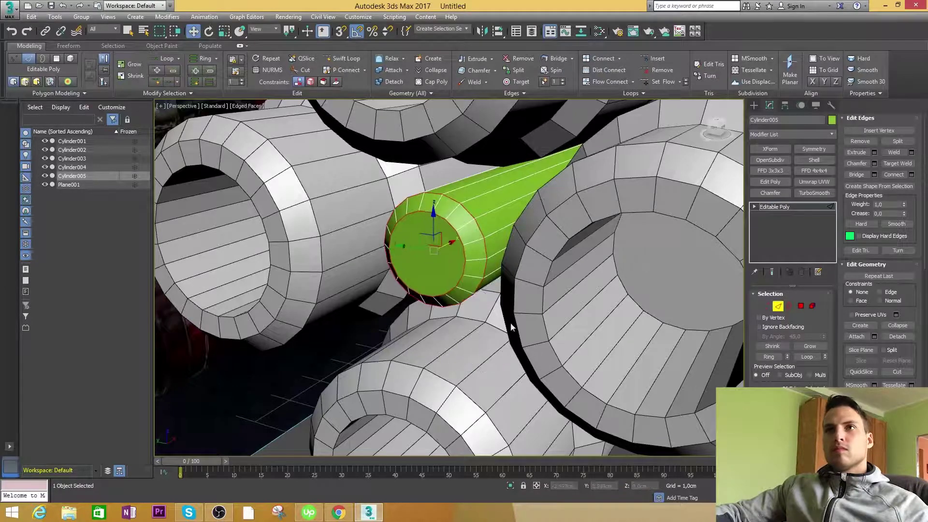
# - Assign the standard material Material #26 to the central cylinder and deselect it
pyautogui.click(754, 105)
pyautogui.press('m')
pyautogui.moveTo(212, 192); pyautogui.dragTo(236, 193)
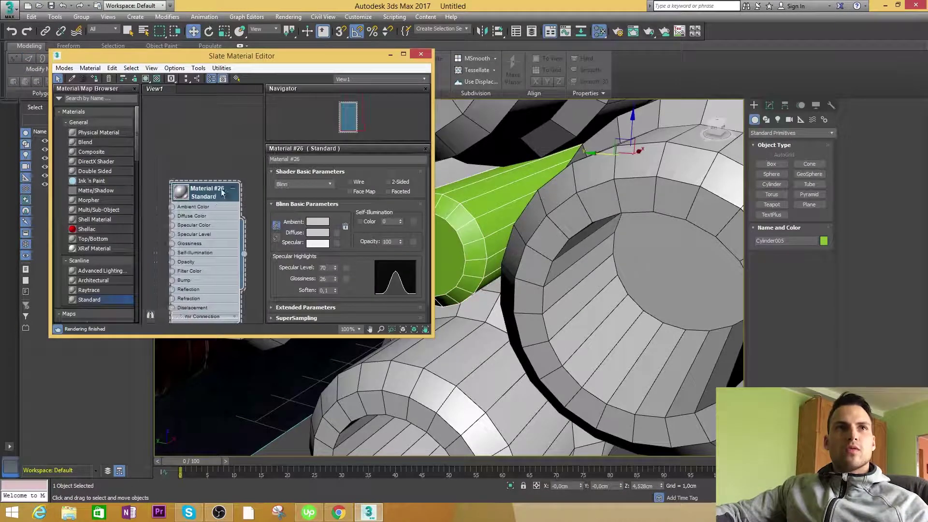
pyautogui.click(96, 79)
pyautogui.click(421, 55)
pyautogui.scroll(-4, 453, 165)
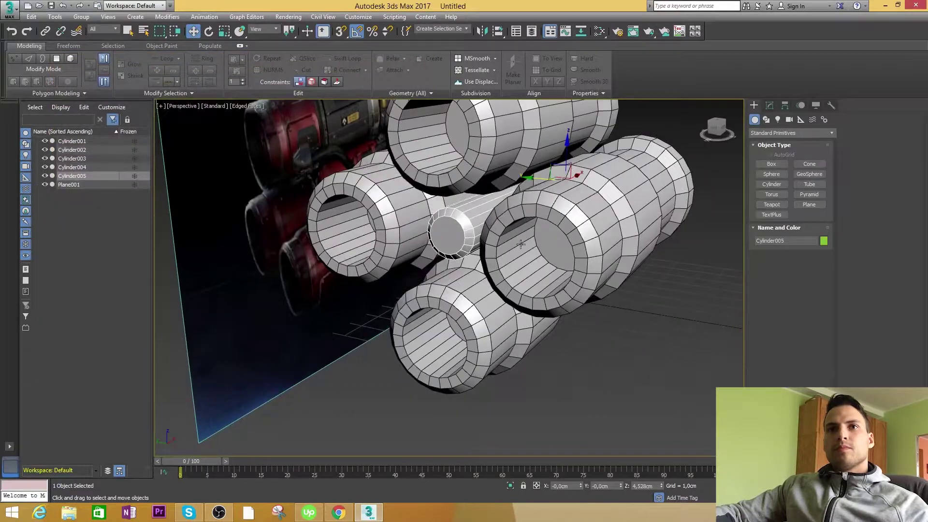
pyautogui.click(610, 286)
# - Add two edge loops with Swift Loop on the upper cylinder between its open nozzle end and the raised middle section
pyautogui.scroll(-5, 609, 286)
pyautogui.press('F4')
pyautogui.press('F4')
pyautogui.moveTo(618, 278); pyautogui.dragTo(546, 285, button='middle')
pyautogui.scroll(3, 603, 283)
pyautogui.scroll(4, 512, 282)
pyautogui.click(511, 281)
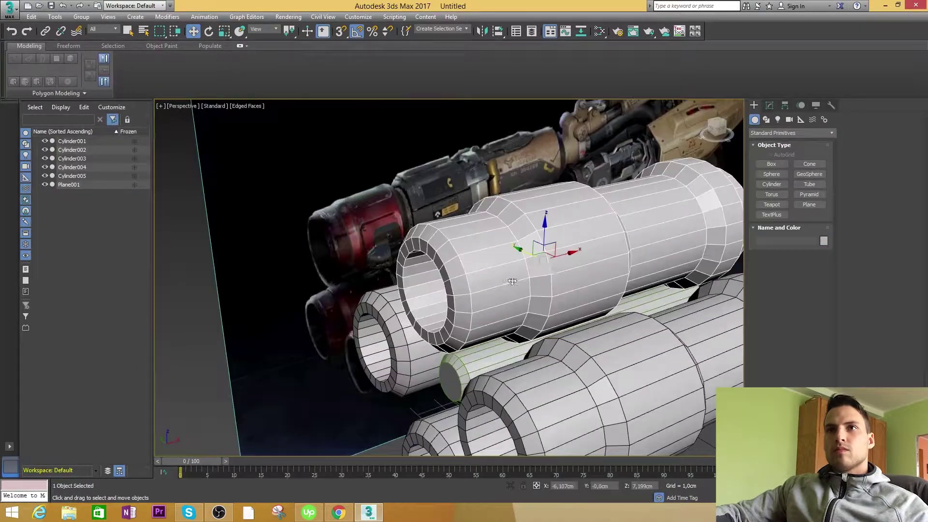
pyautogui.click(769, 106)
pyautogui.click(347, 59)
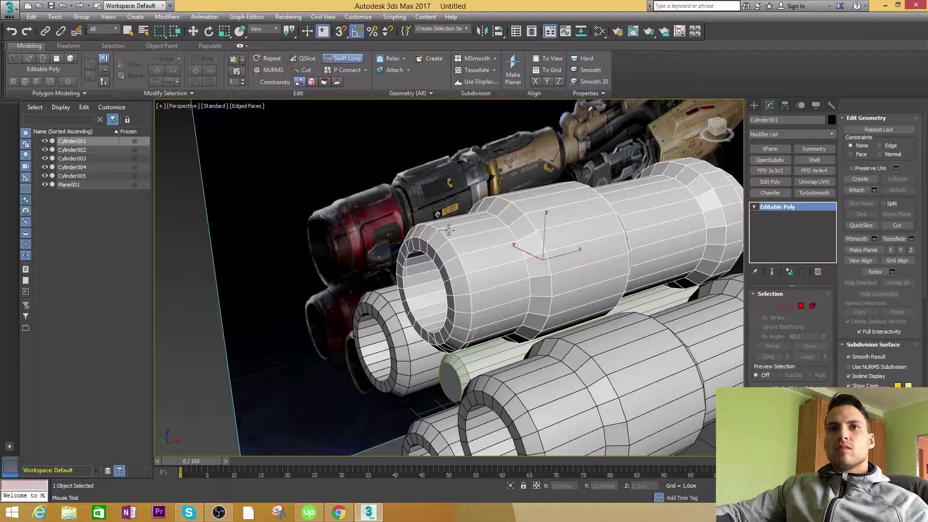
pyautogui.scroll(3, 473, 263)
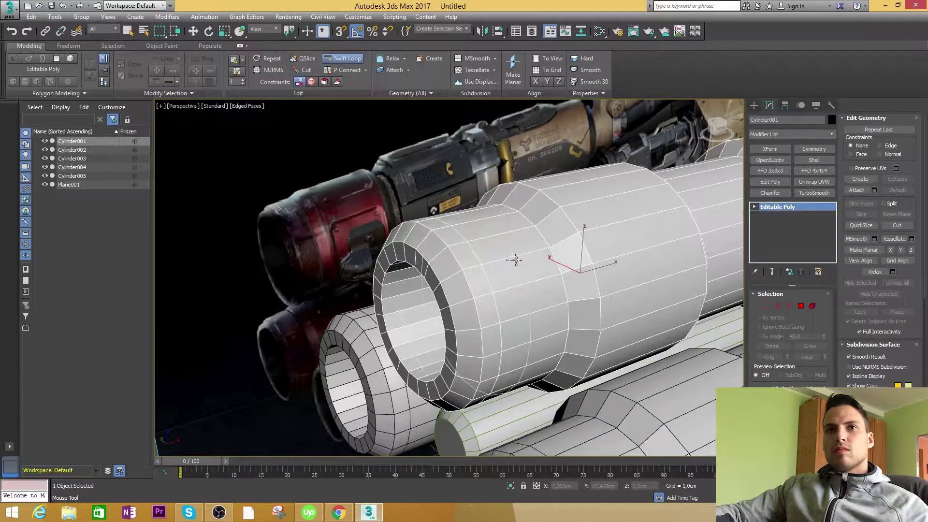
pyautogui.press('w')
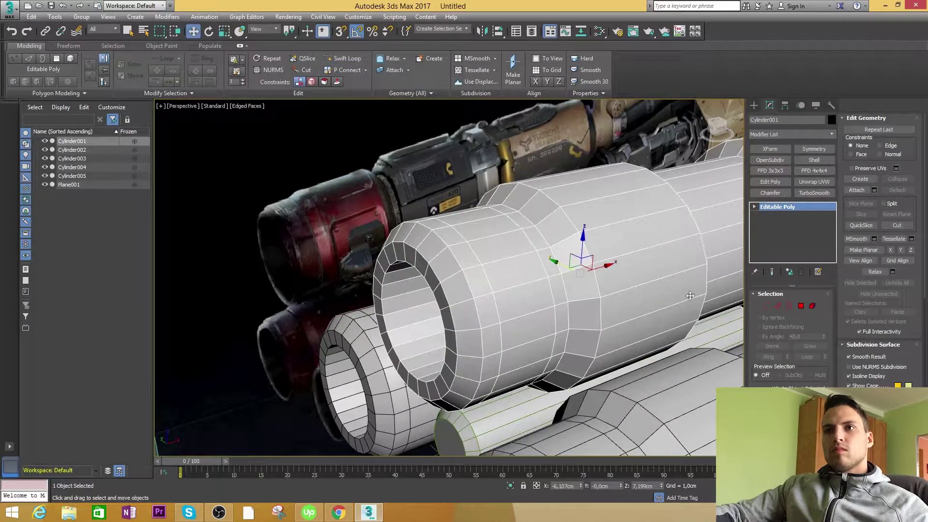
# - Extrude the polygon band between the two new edge loops outward by local normal to form a raised collar on the upper cylinder
pyautogui.click(800, 306)
pyautogui.click(504, 254)
pyautogui.keyDown('shift'); pyautogui.click(513, 270); pyautogui.keyUp('shift')
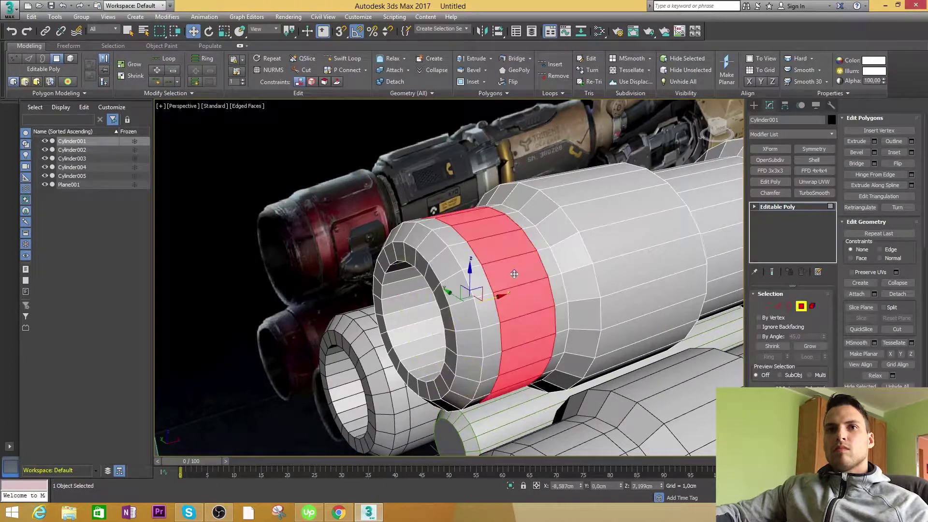
pyautogui.rightClick(512, 270)
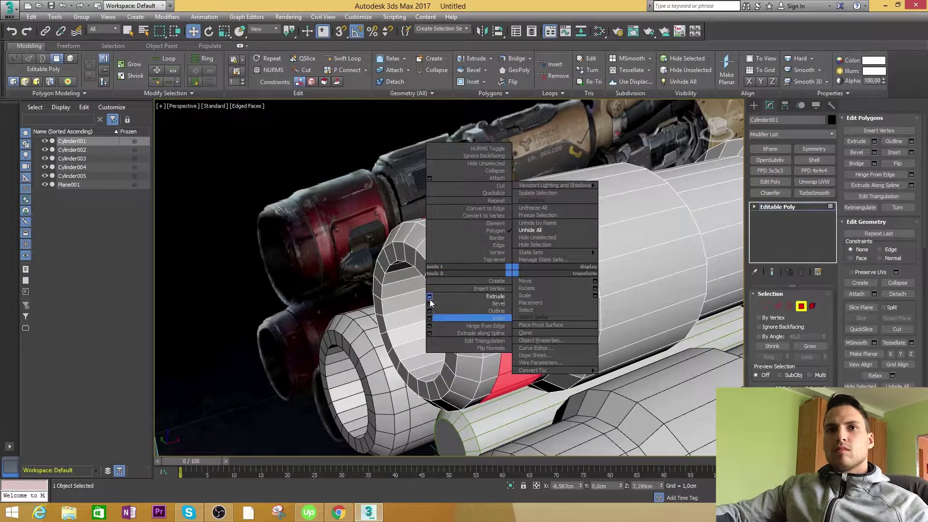
pyautogui.click(429, 297)
pyautogui.click(456, 283)
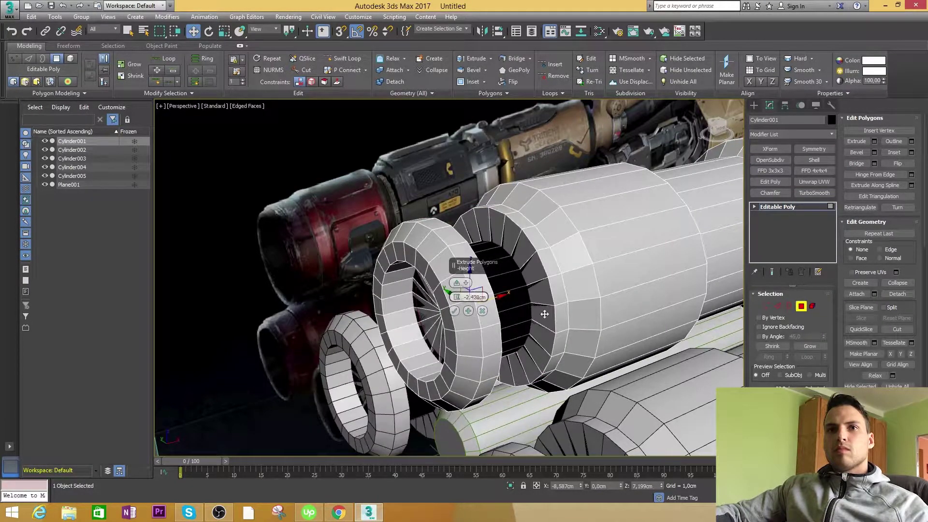
pyautogui.moveTo(454, 298); pyautogui.dragTo(464, 327)
pyautogui.moveTo(589, 332); pyautogui.dragTo(512, 228, button='middle')
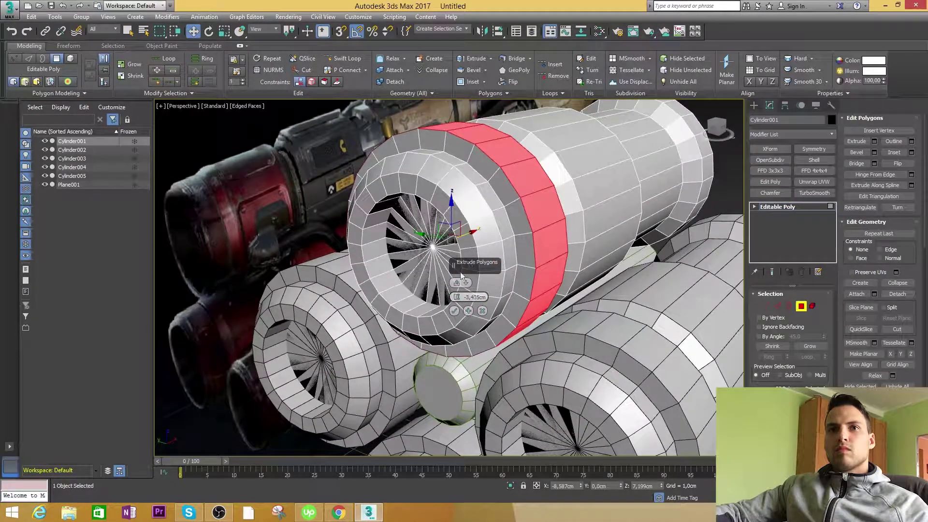
pyautogui.click(456, 283)
pyautogui.click(456, 283)
pyautogui.click(456, 283)
pyautogui.moveTo(457, 297); pyautogui.dragTo(418, 186)
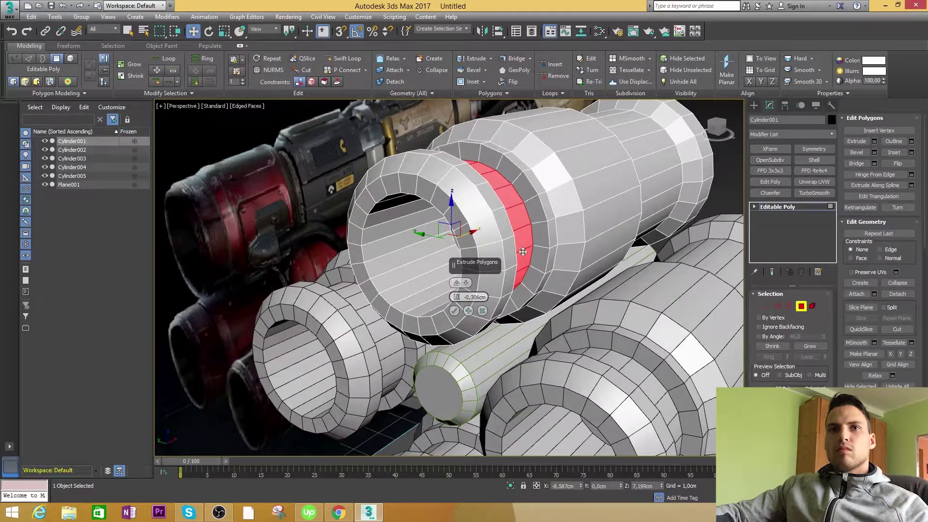
pyautogui.keyDown('alt'); pyautogui.moveTo(438, 278); pyautogui.dragTo(479, 269, button='middle'); pyautogui.keyUp('alt')
pyautogui.moveTo(454, 299); pyautogui.dragTo(455, 274)
pyautogui.click(458, 309)
# - Chamfer the front and rear outer edge loops of the upper cylinder's collar by about 0.154 cm and leave edge editing
pyautogui.press('2')
pyautogui.keyDown('alt'); pyautogui.moveTo(461, 307); pyautogui.dragTo(506, 236, button='middle'); pyautogui.keyUp('alt')
pyautogui.click(476, 234)
pyautogui.keyDown('shift'); pyautogui.click(437, 167); pyautogui.keyUp('shift')
pyautogui.click(475, 231)
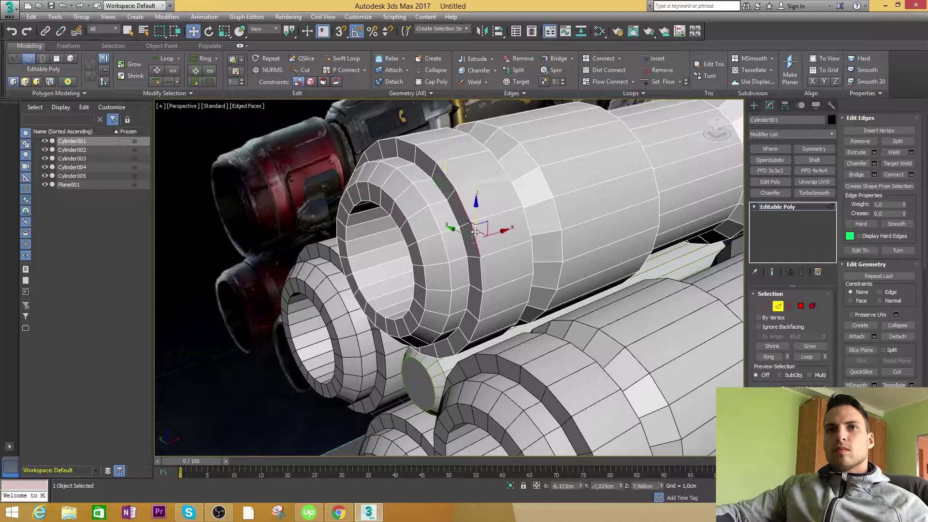
pyautogui.keyDown('shift'); pyautogui.click(463, 206); pyautogui.keyUp('shift')
pyautogui.keyDown('alt'); pyautogui.moveTo(508, 261); pyautogui.dragTo(450, 246, button='middle'); pyautogui.keyUp('alt')
pyautogui.click(441, 242)
pyautogui.keyDown('shift'); pyautogui.click(447, 202); pyautogui.keyUp('shift')
pyautogui.keyDown('alt'); pyautogui.moveTo(447, 202); pyautogui.dragTo(487, 244, button='middle'); pyautogui.keyUp('alt')
pyautogui.rightClick(487, 244)
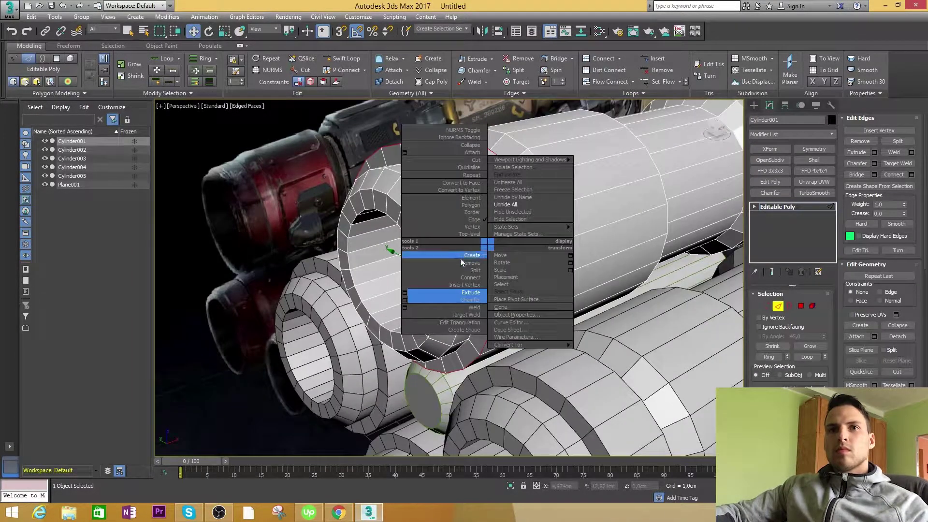
pyautogui.click(405, 300)
pyautogui.moveTo(454, 296); pyautogui.dragTo(454, 299)
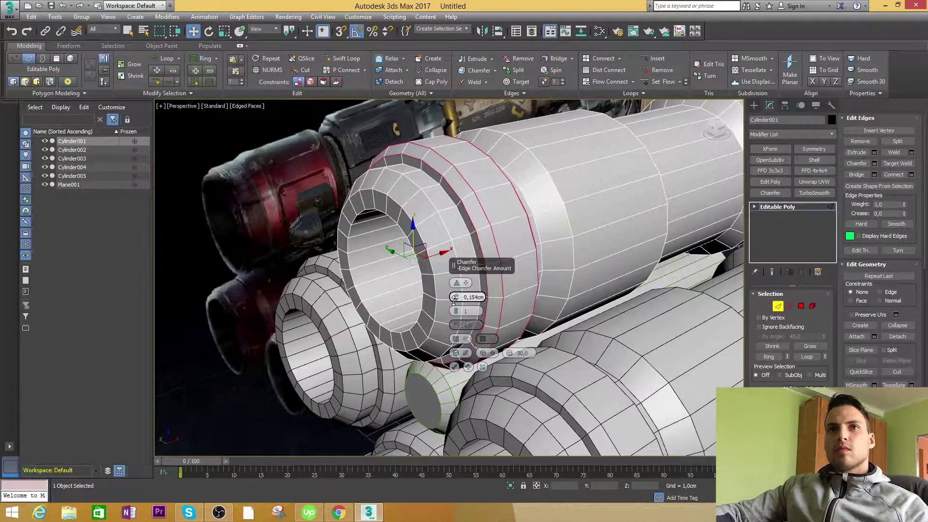
pyautogui.click(454, 368)
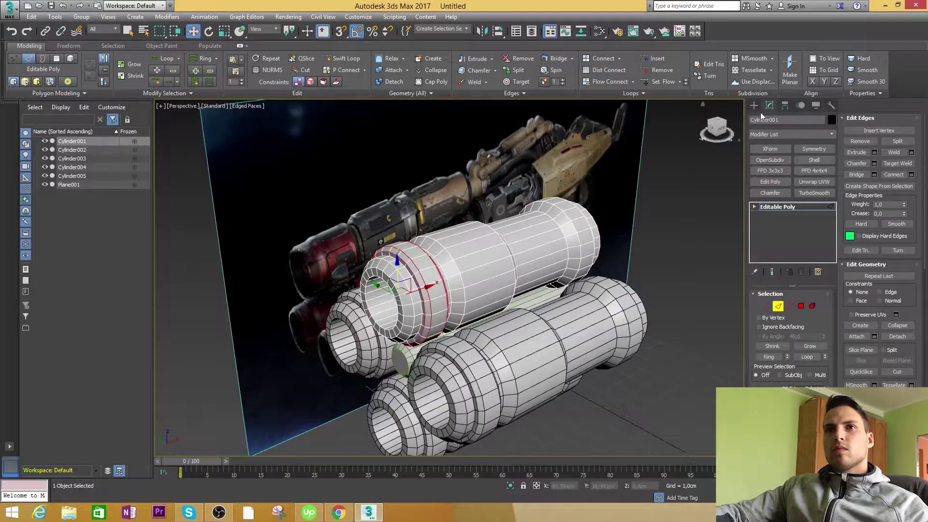
pyautogui.click(753, 105)
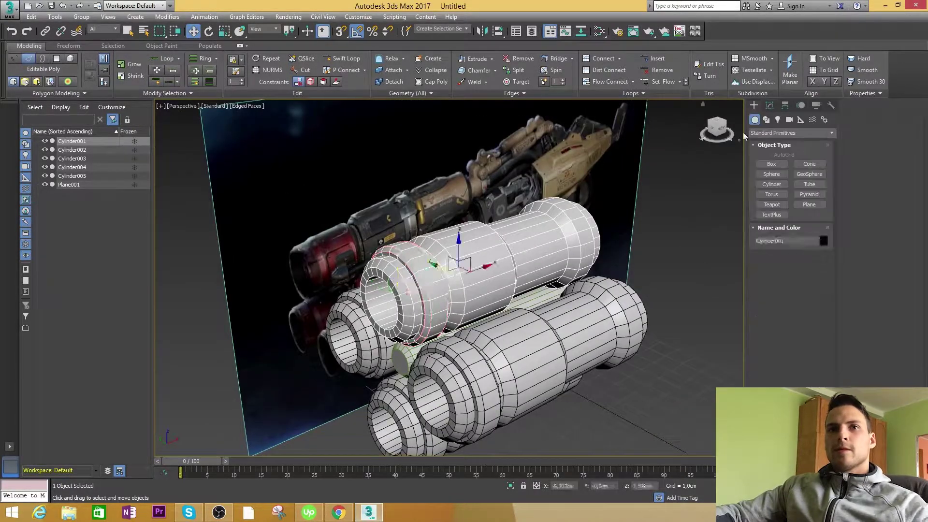
# - Examine the four thrusters against the reference image from several angles, with and without edged faces
pyautogui.click(682, 265)
pyautogui.press('F4')
pyautogui.scroll(-3, 682, 265)
pyautogui.moveTo(682, 266)
pyautogui.keyDown('alt'); pyautogui.mouseDown(button='middle')
pyautogui.moveTo(582, 295)
pyautogui.moveTo(534, 255)
pyautogui.moveTo(582, 261)
pyautogui.moveTo(503, 280)
pyautogui.moveTo(503, 294)
pyautogui.moveTo(535, 311)
pyautogui.moveTo(581, 297)
pyautogui.mouseUp(button='middle'); pyautogui.keyUp('alt')
pyautogui.click(534, 255)
pyautogui.press('z')
pyautogui.scroll(-5, 567, 273)
pyautogui.press('F4')
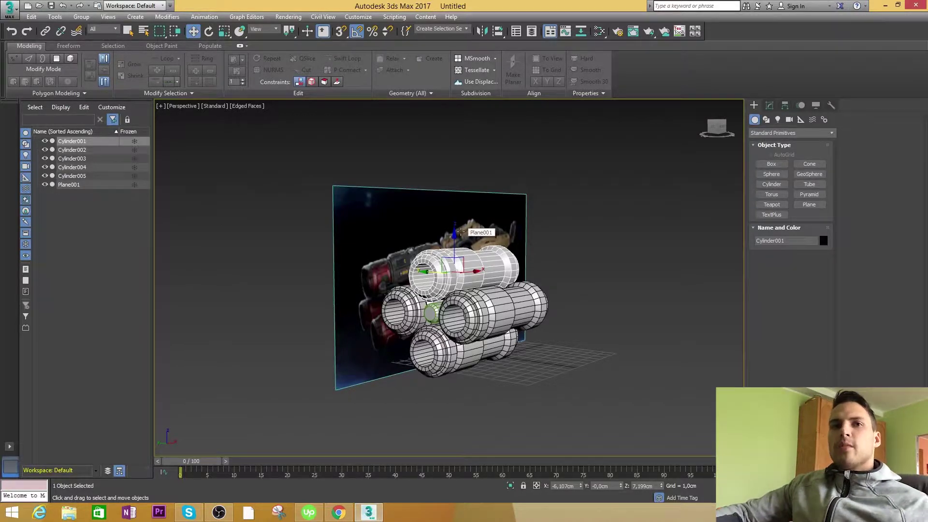
pyautogui.scroll(5, 500, 367)
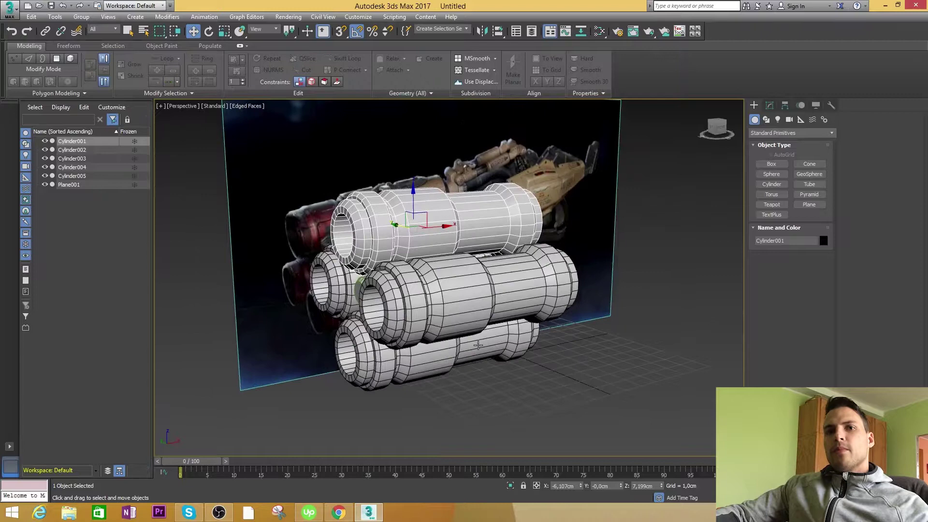
pyautogui.keyDown('alt'); pyautogui.moveTo(483, 318); pyautogui.dragTo(586, 253, button='middle'); pyautogui.keyUp('alt')
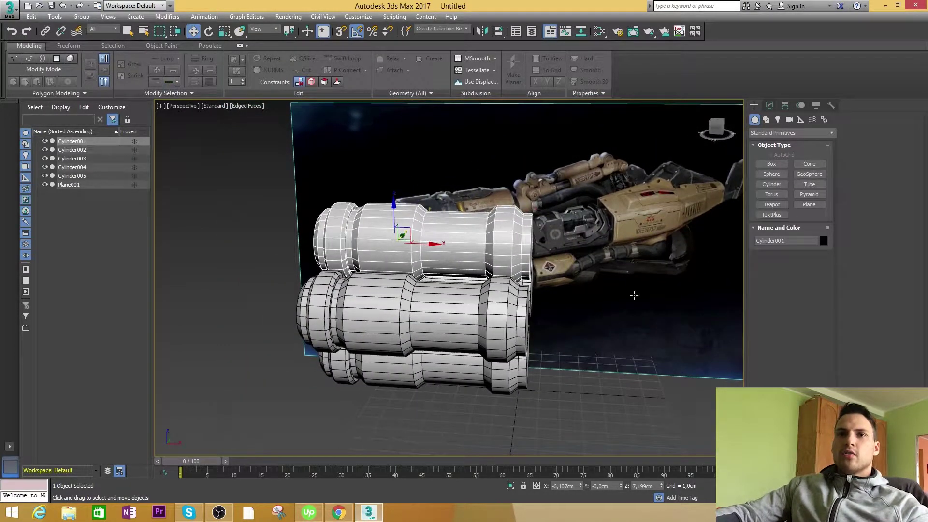